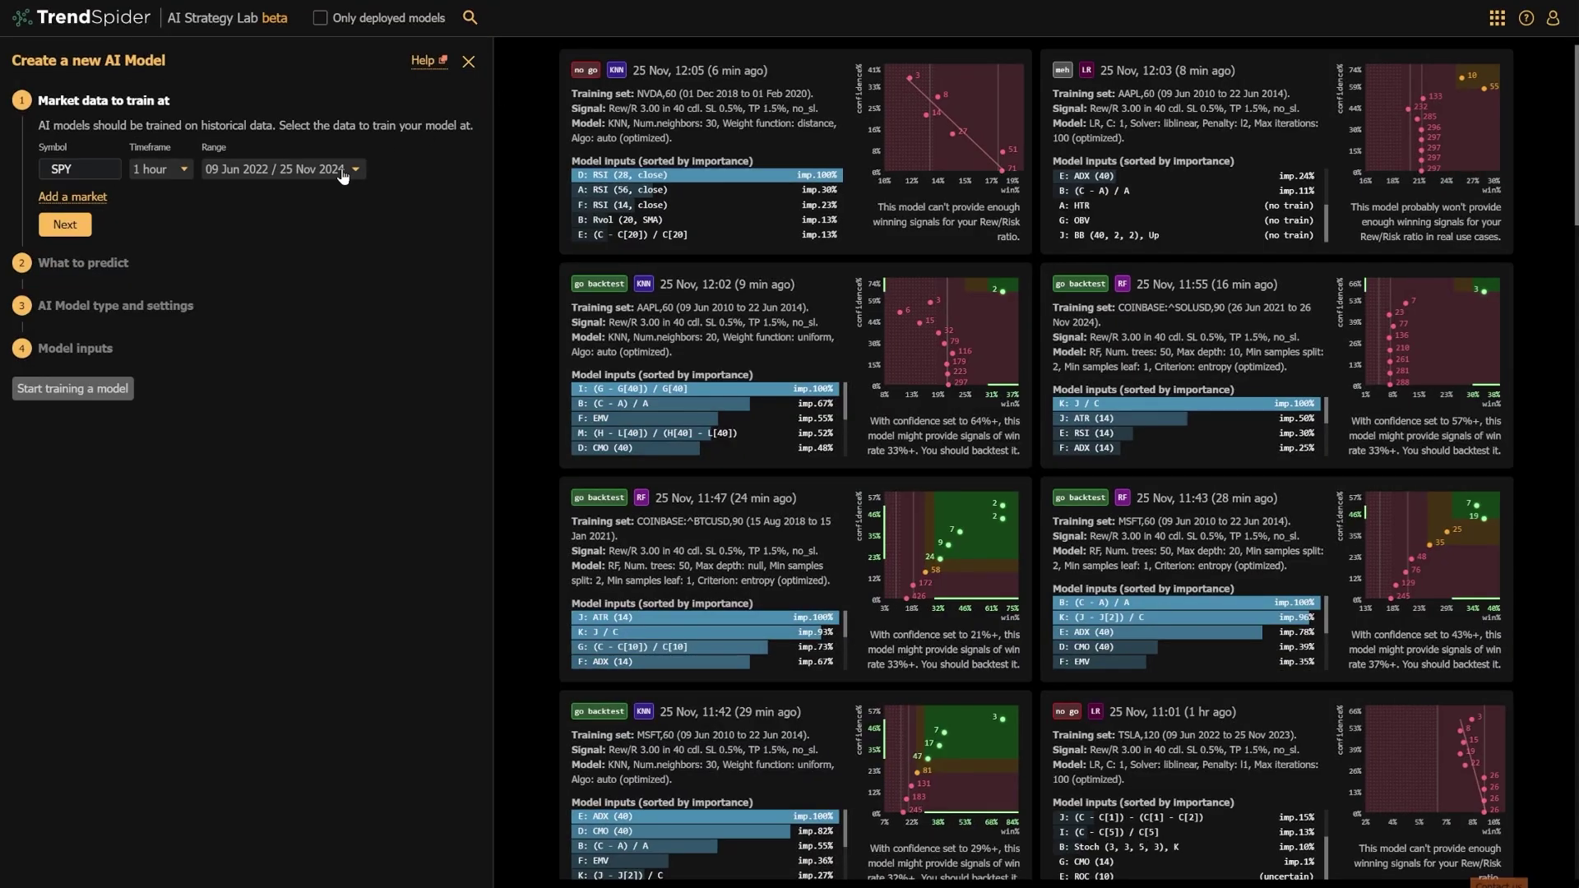
Step: Set the SPY training range start date to 1 December 2018
{"action": "left_click", "coordinate": [339, 170]}
{"action": "left_click", "coordinate": [327, 247]}
{"action": "left_click", "coordinate": [313, 284]}
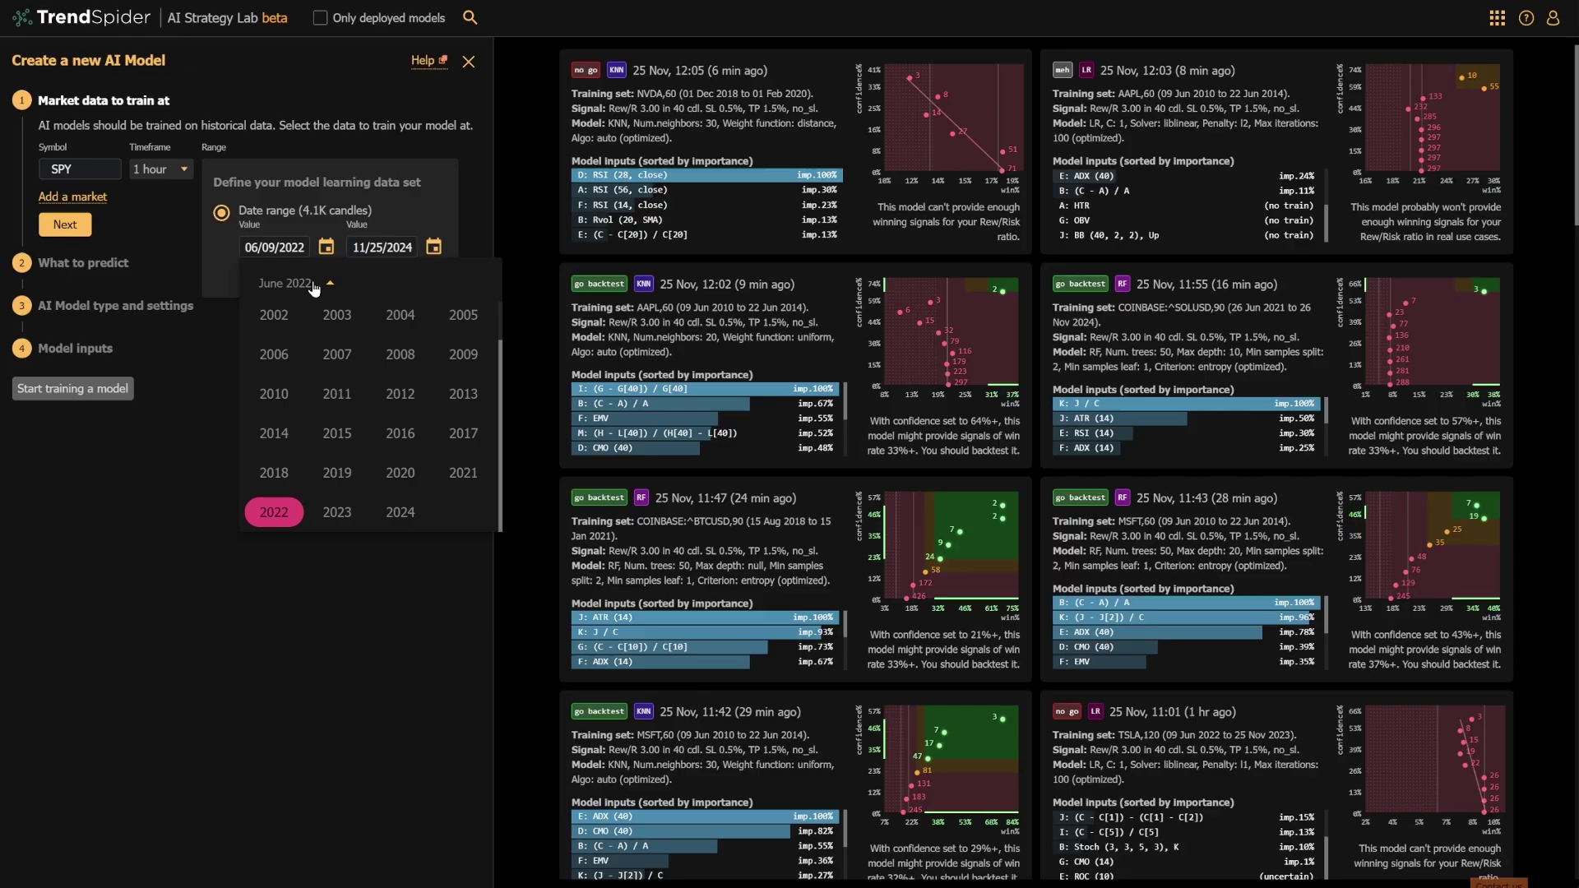
{"action": "left_click", "coordinate": [274, 474]}
{"action": "left_click", "coordinate": [476, 284]}
{"action": "left_click", "coordinate": [475, 283]}
{"action": "left_click", "coordinate": [475, 284]}
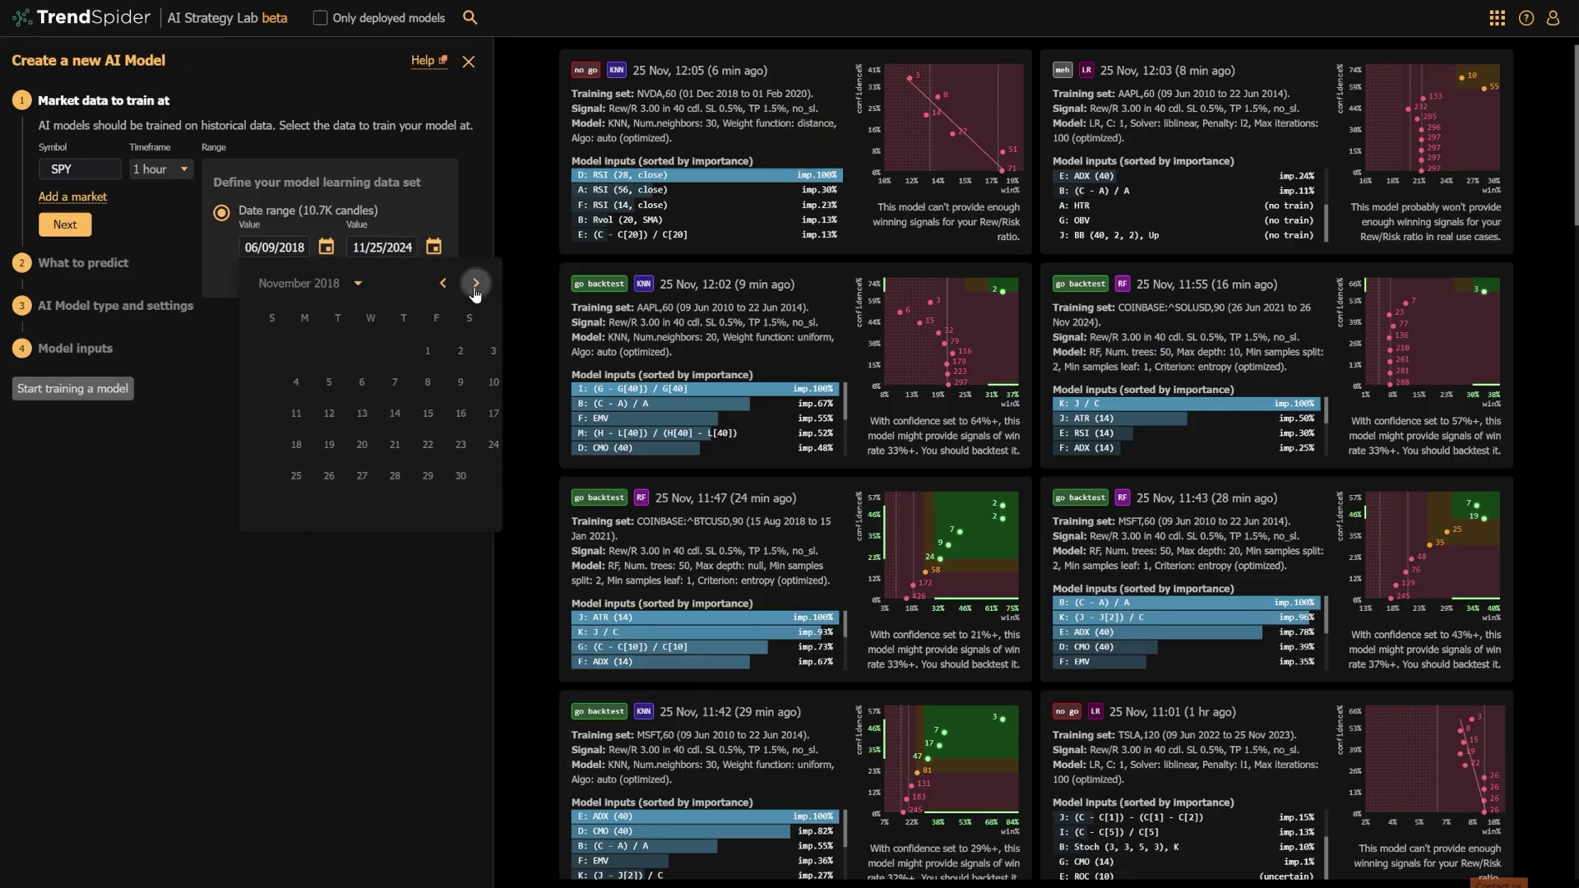
{"action": "left_click", "coordinate": [476, 284]}
{"action": "left_click", "coordinate": [475, 284]}
{"action": "left_click", "coordinate": [476, 284]}
{"action": "left_click", "coordinate": [469, 351]}
Step: Set the training range end date to 1 February 2020 and apply the range
{"action": "left_click", "coordinate": [433, 247]}
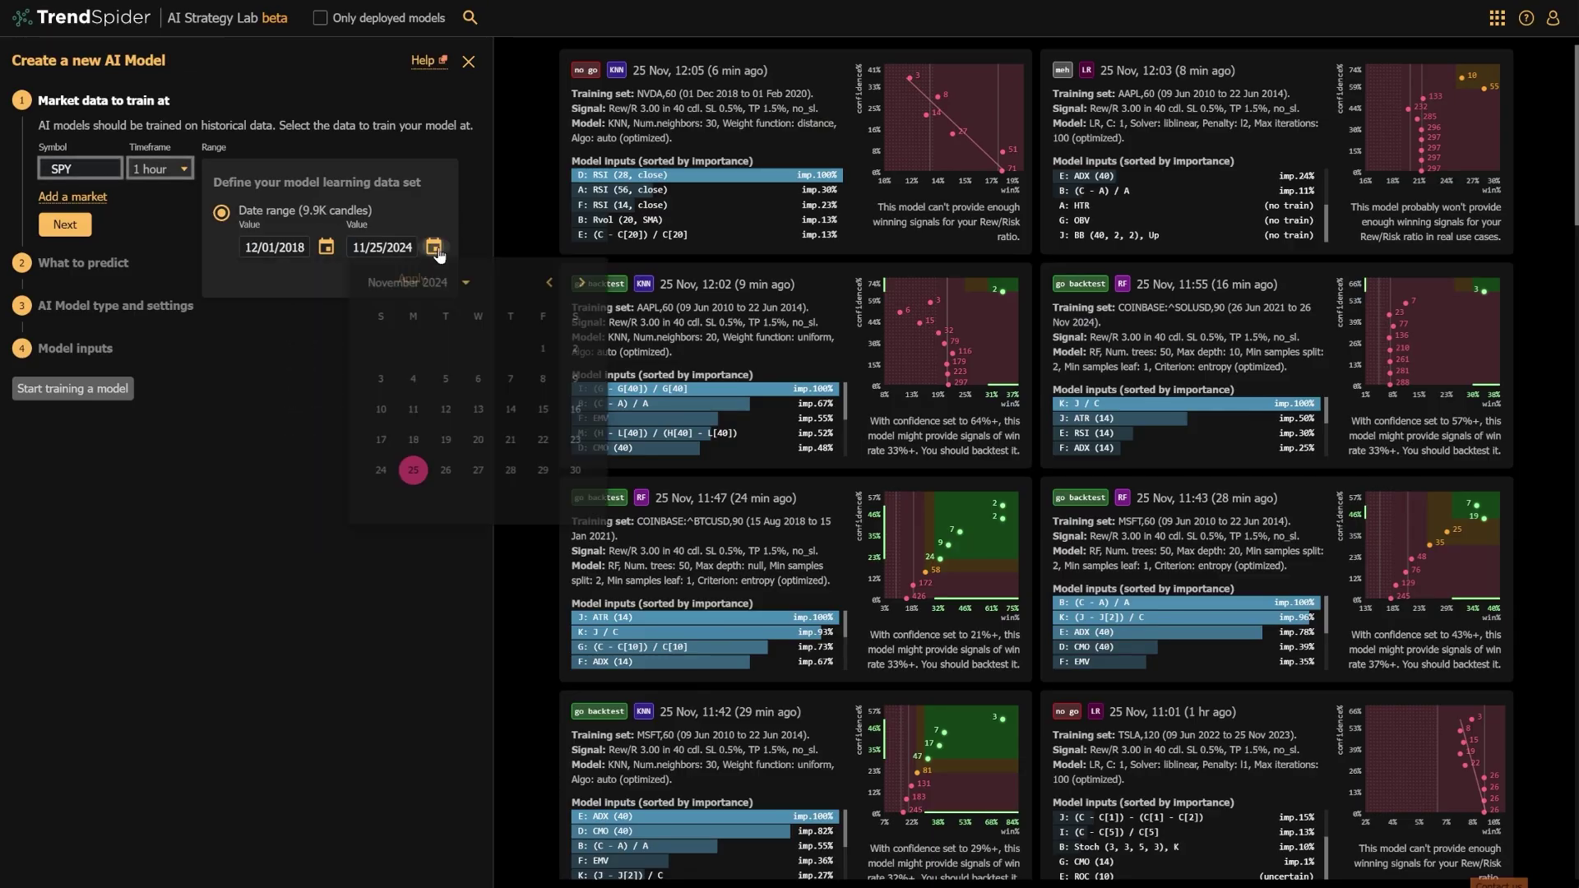
{"action": "left_click", "coordinate": [462, 283]}
{"action": "left_click", "coordinate": [510, 477]}
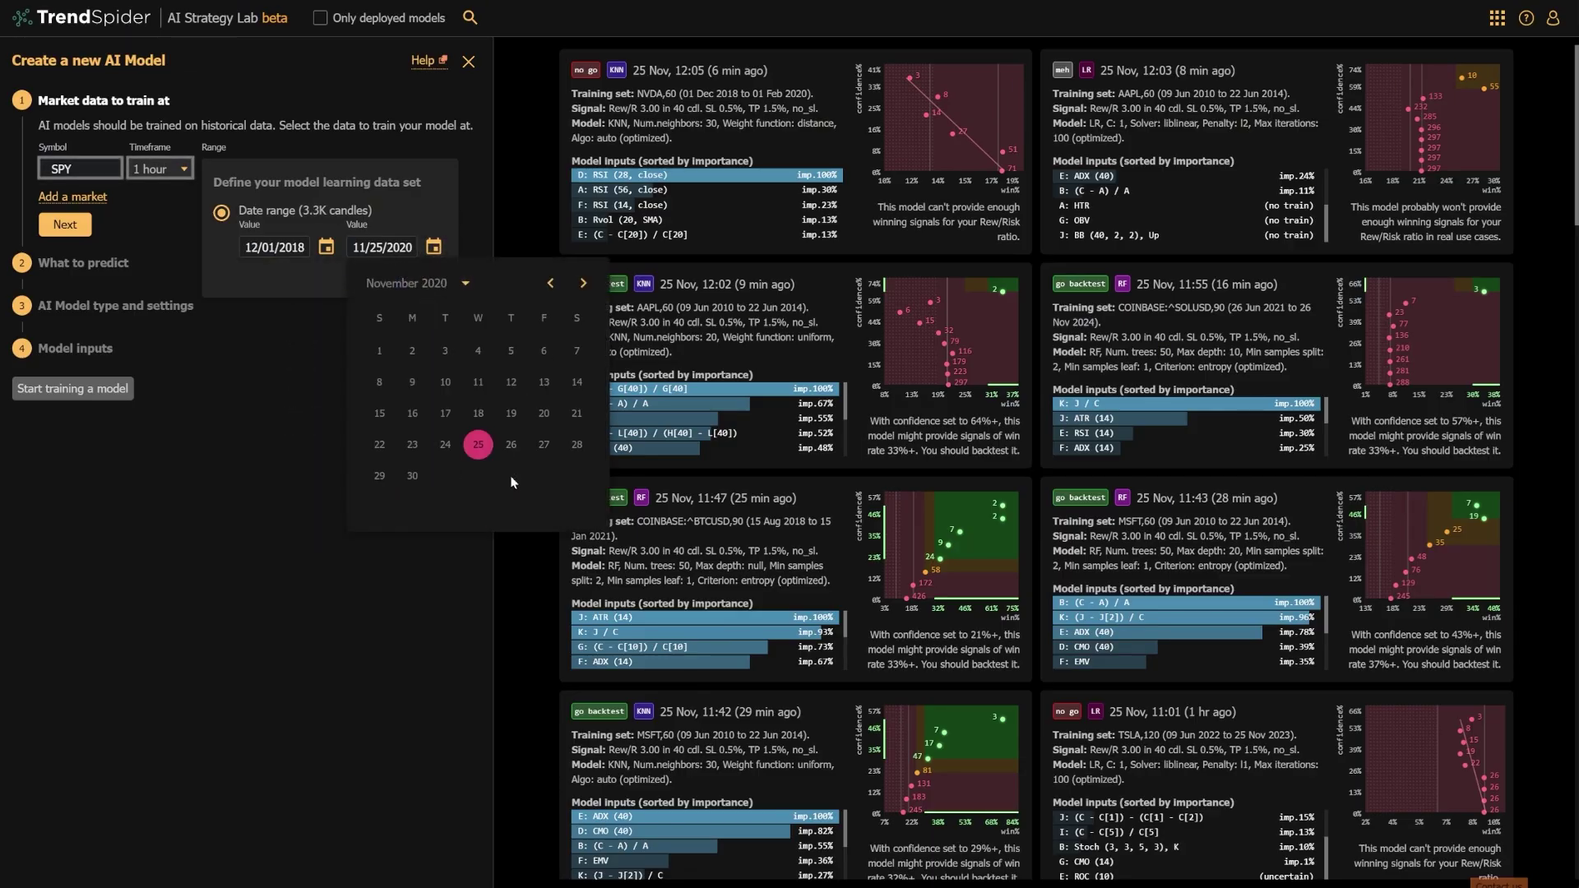
{"action": "left_click", "coordinate": [551, 283]}
{"action": "left_click", "coordinate": [550, 284]}
{"action": "left_click", "coordinate": [550, 284]}
{"action": "left_click", "coordinate": [550, 283]}
{"action": "left_click", "coordinate": [550, 283]}
{"action": "left_click", "coordinate": [550, 284]}
{"action": "left_click", "coordinate": [551, 284]}
{"action": "double_click", "coordinate": [550, 284]}
{"action": "left_click", "coordinate": [576, 350]}
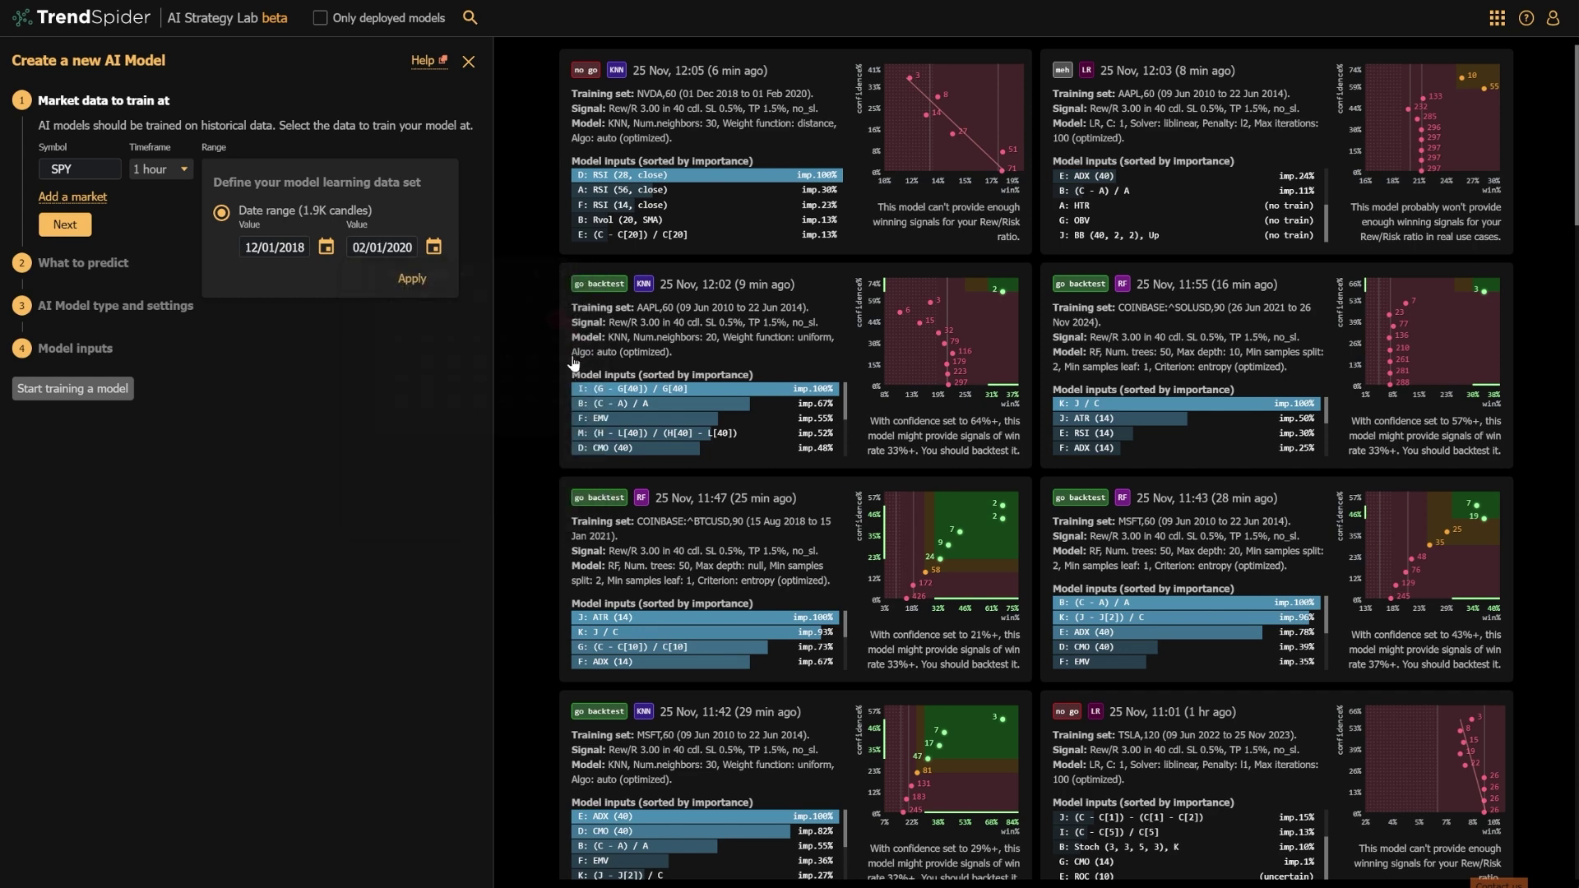
{"action": "left_click", "coordinate": [415, 284]}
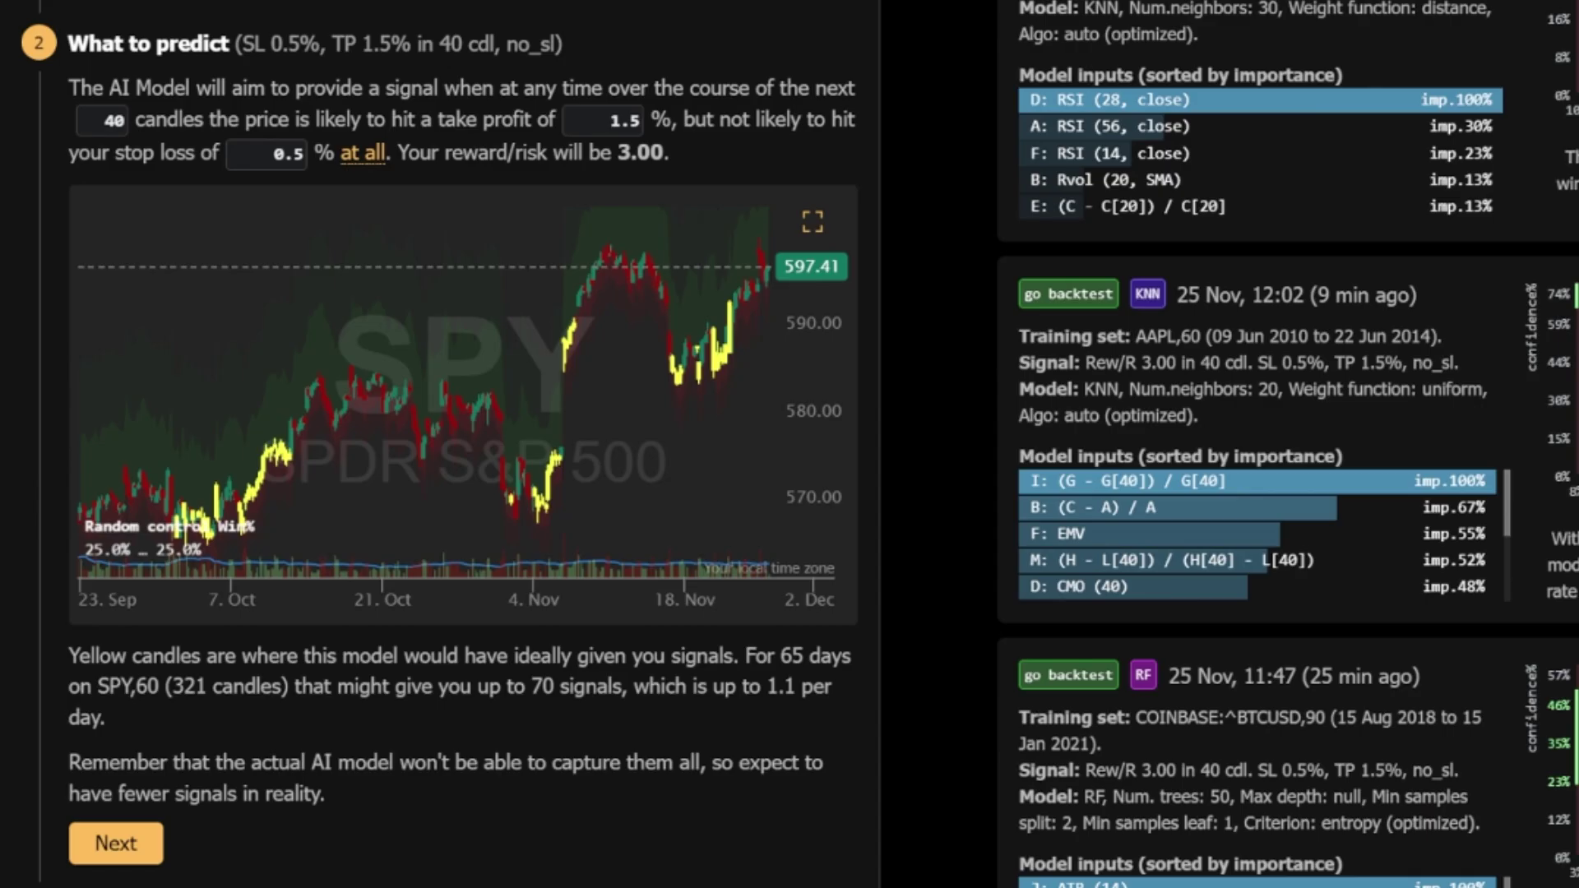
Step: Review the target of 1.5% take profit and 0.5% stop loss within 40 candles
{"action": "left_click", "coordinate": [604, 120]}
{"action": "left_click", "coordinate": [266, 153]}
{"action": "scroll", "coordinate": [535, 353], "scroll_direction": "down", "scroll_amount": 3}
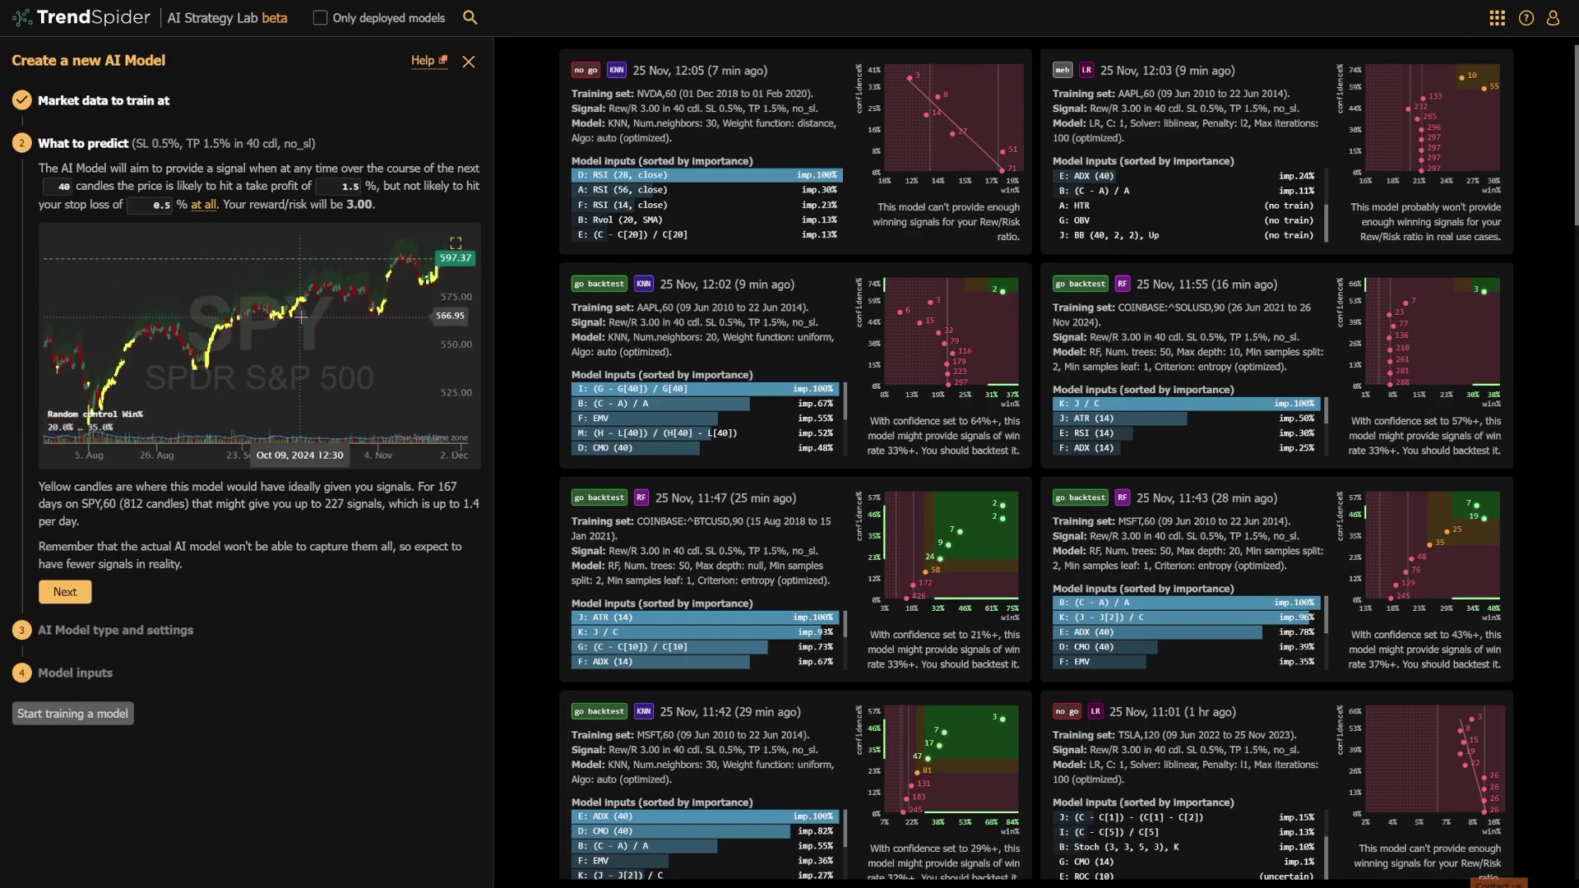
{"action": "scroll", "coordinate": [301, 316], "scroll_direction": "down", "scroll_amount": 2}
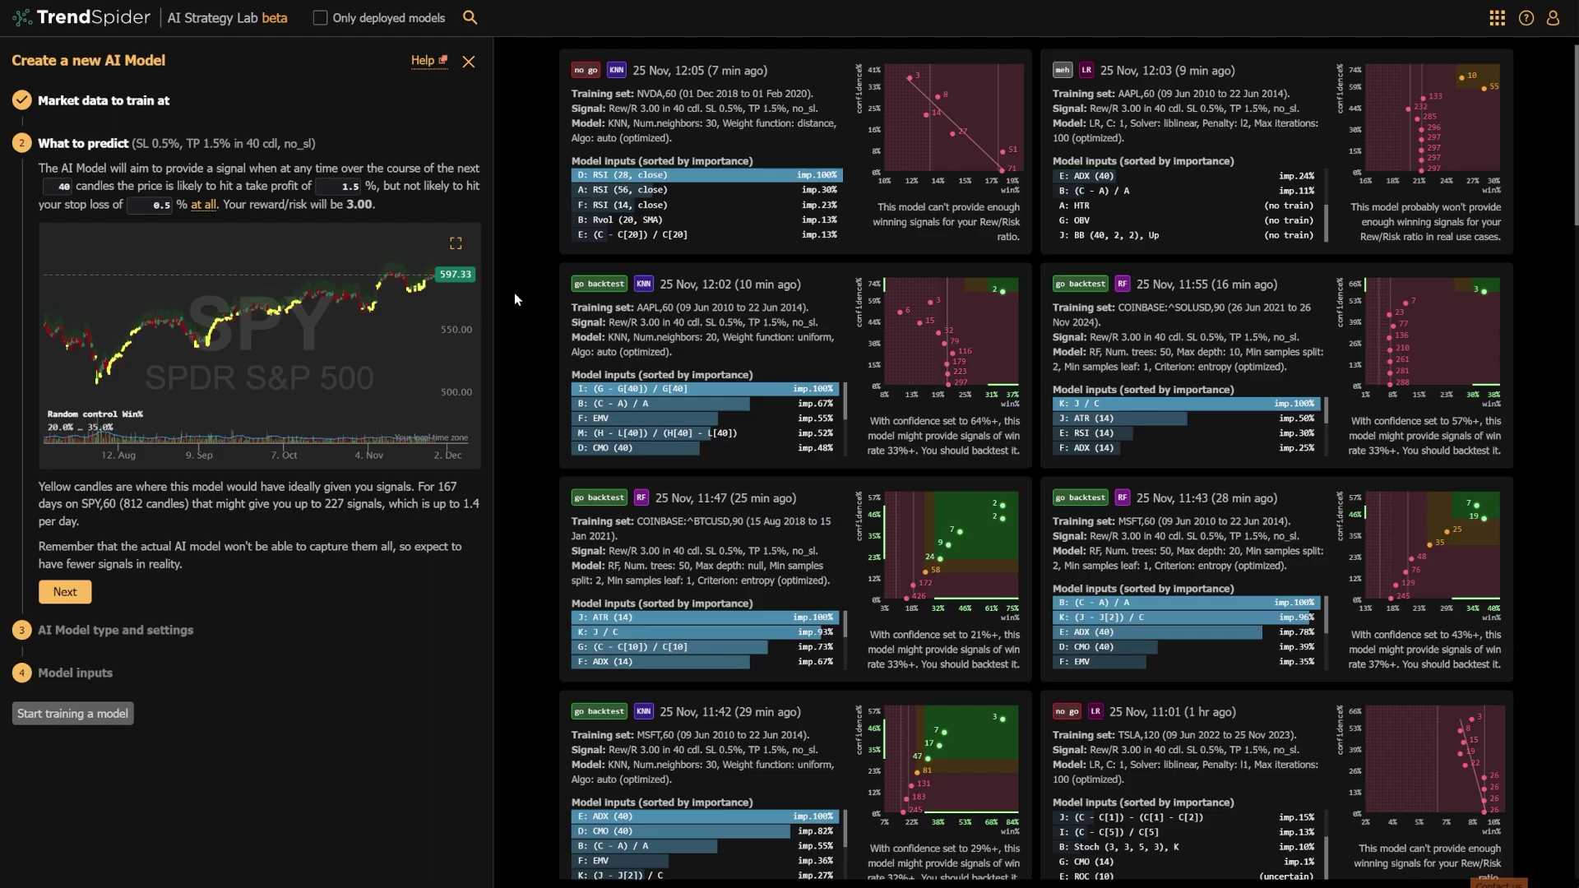
Step: Confirm the prediction target and change the model type from K-nearest neighbors to Logistic regression
{"action": "left_click", "coordinate": [59, 603]}
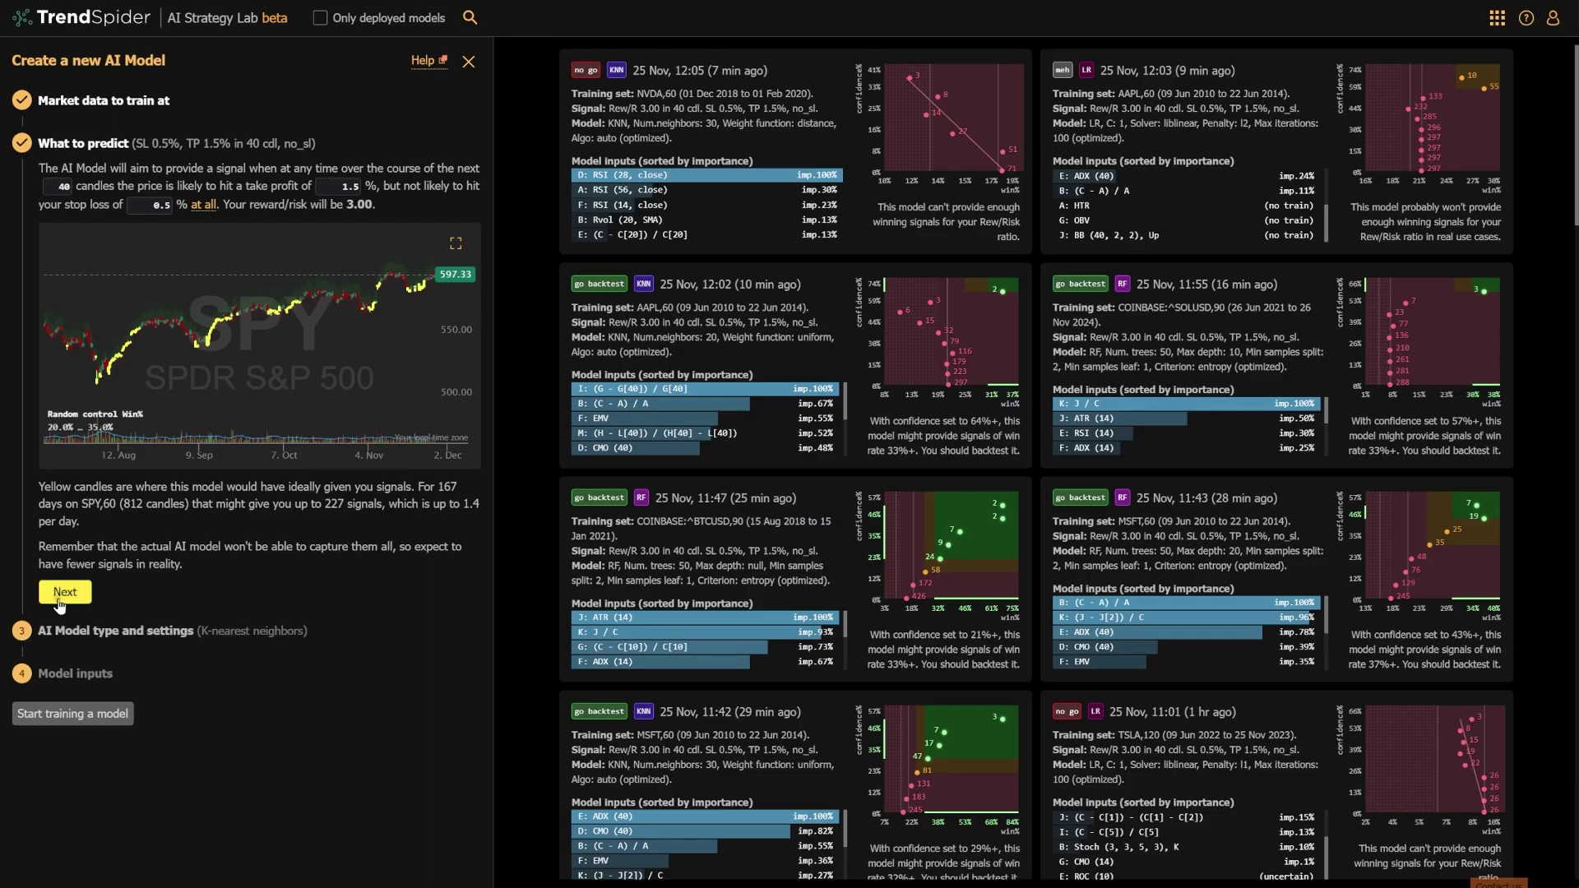
{"action": "left_click", "coordinate": [134, 245]}
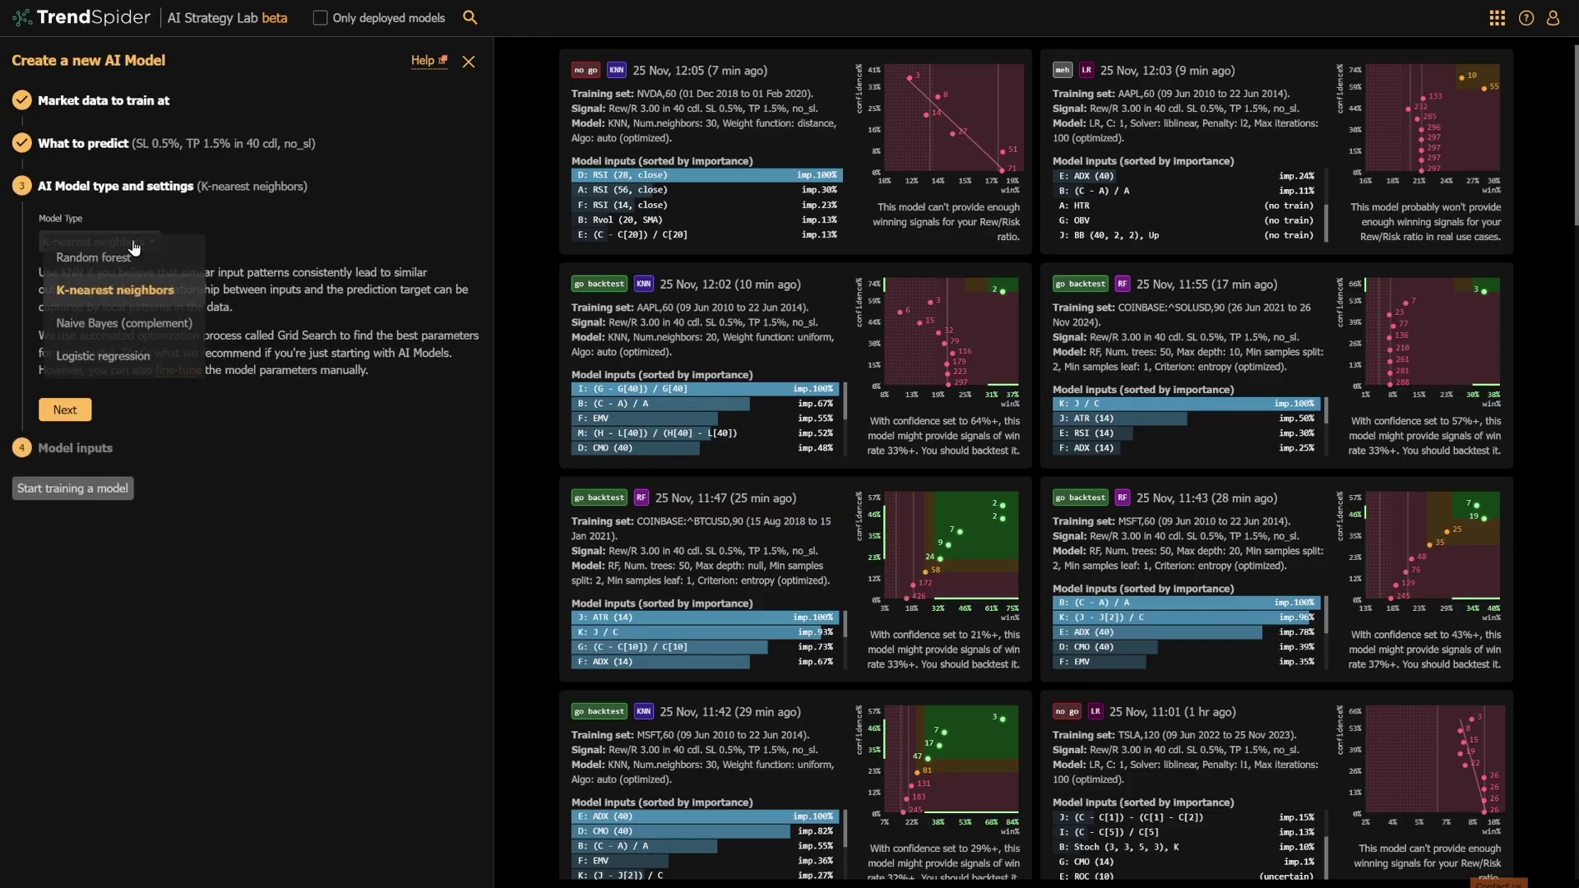
{"action": "left_click", "coordinate": [114, 359]}
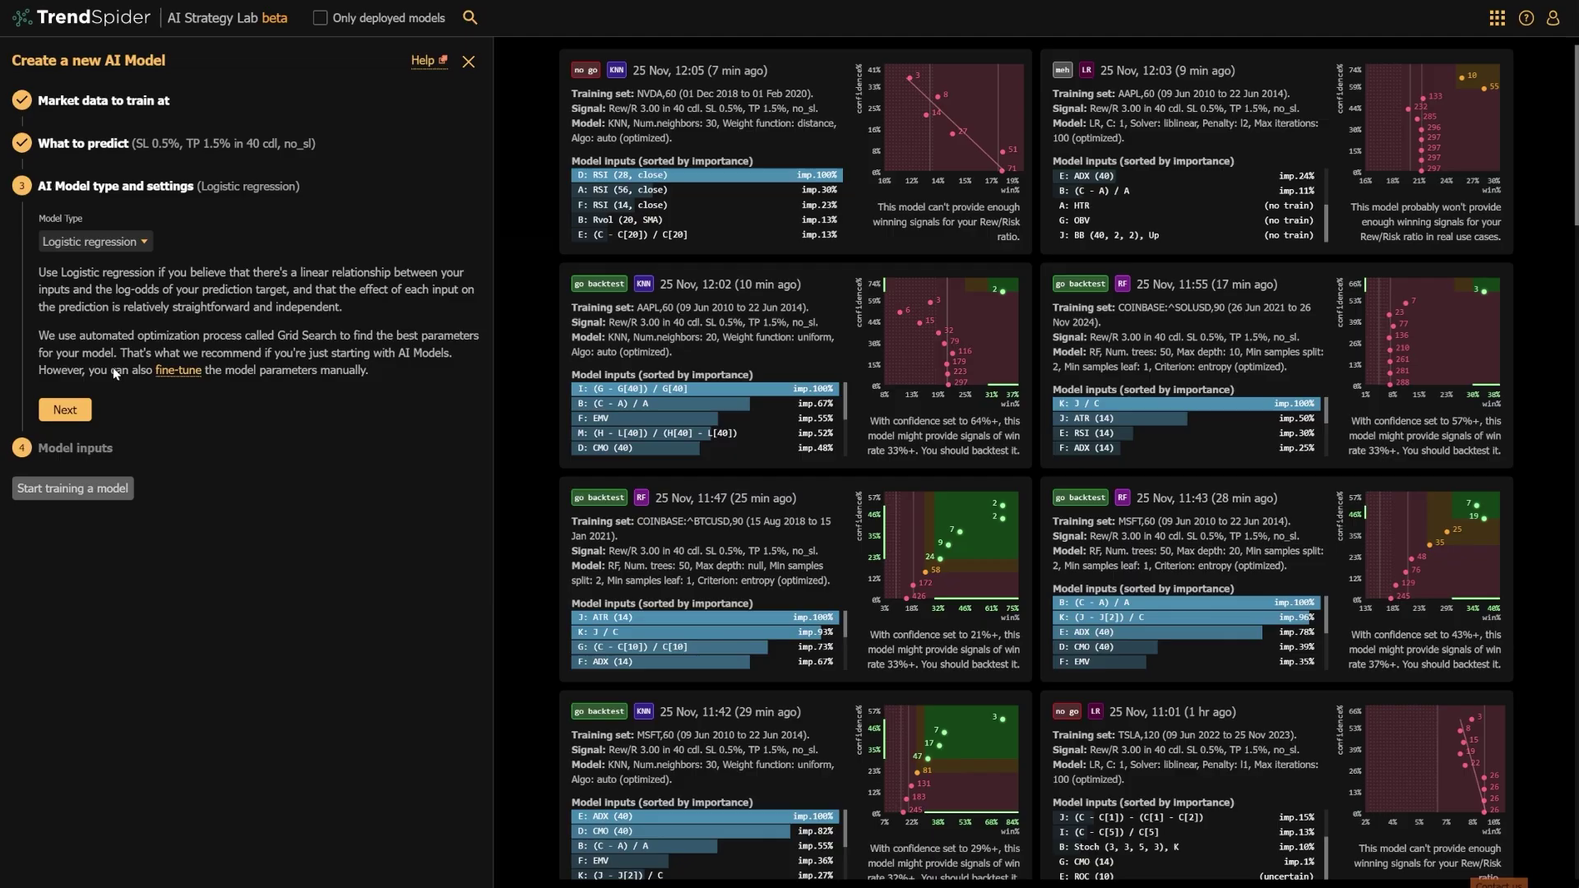
Step: Generate inputs from the multi-RSI prompt: RSI 56, 28, 14, 20, relative volume, 20-candle change
{"action": "left_click", "coordinate": [65, 409]}
{"action": "left_click", "coordinate": [362, 288]}
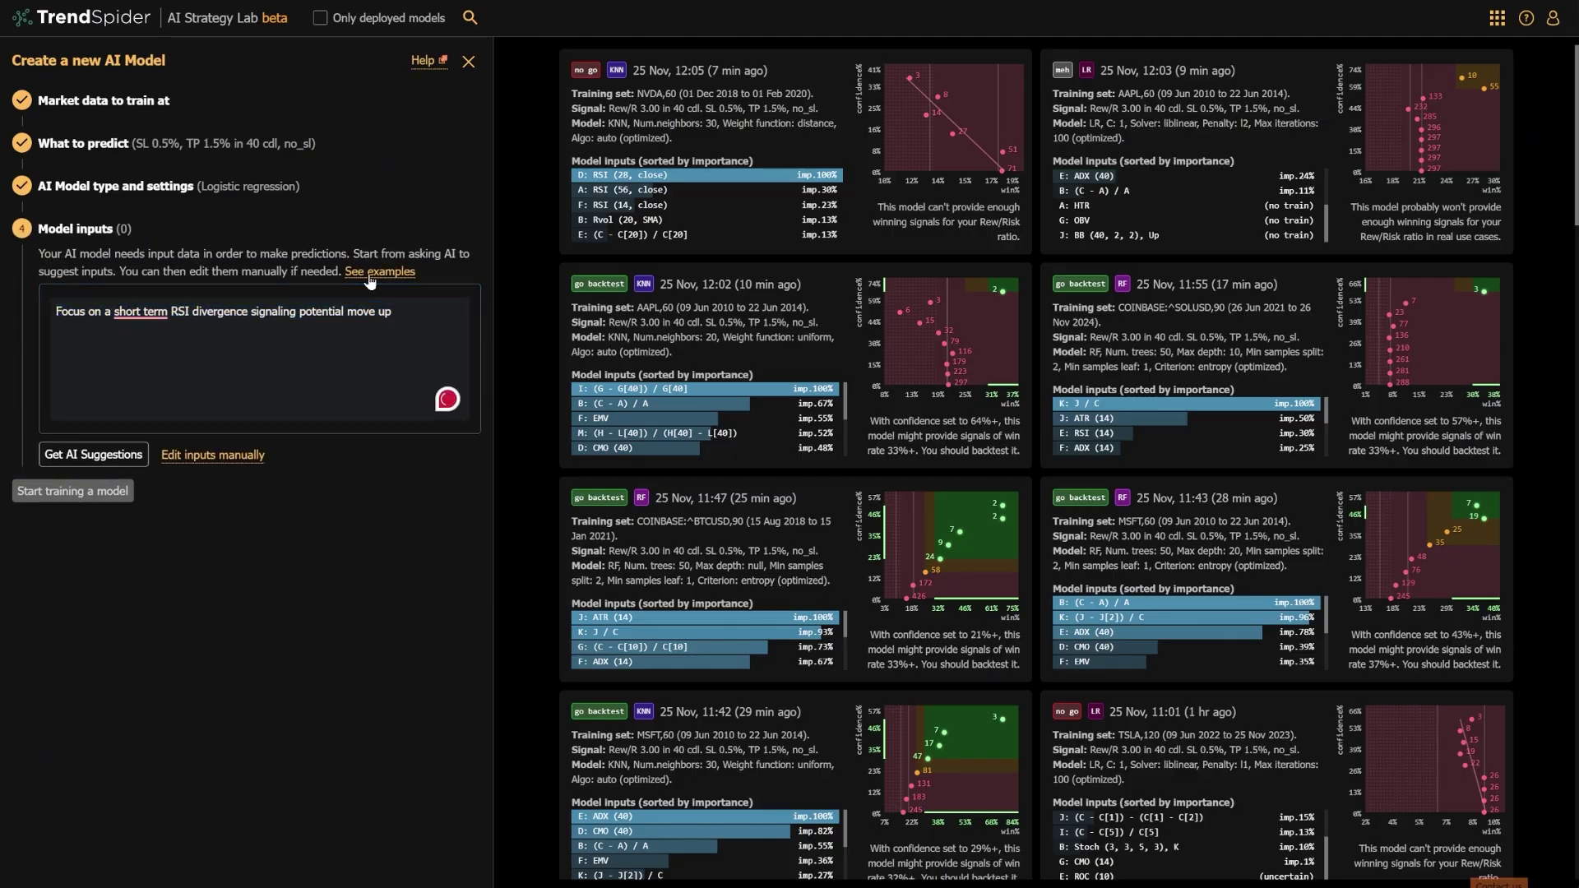
{"action": "left_click", "coordinate": [427, 371]}
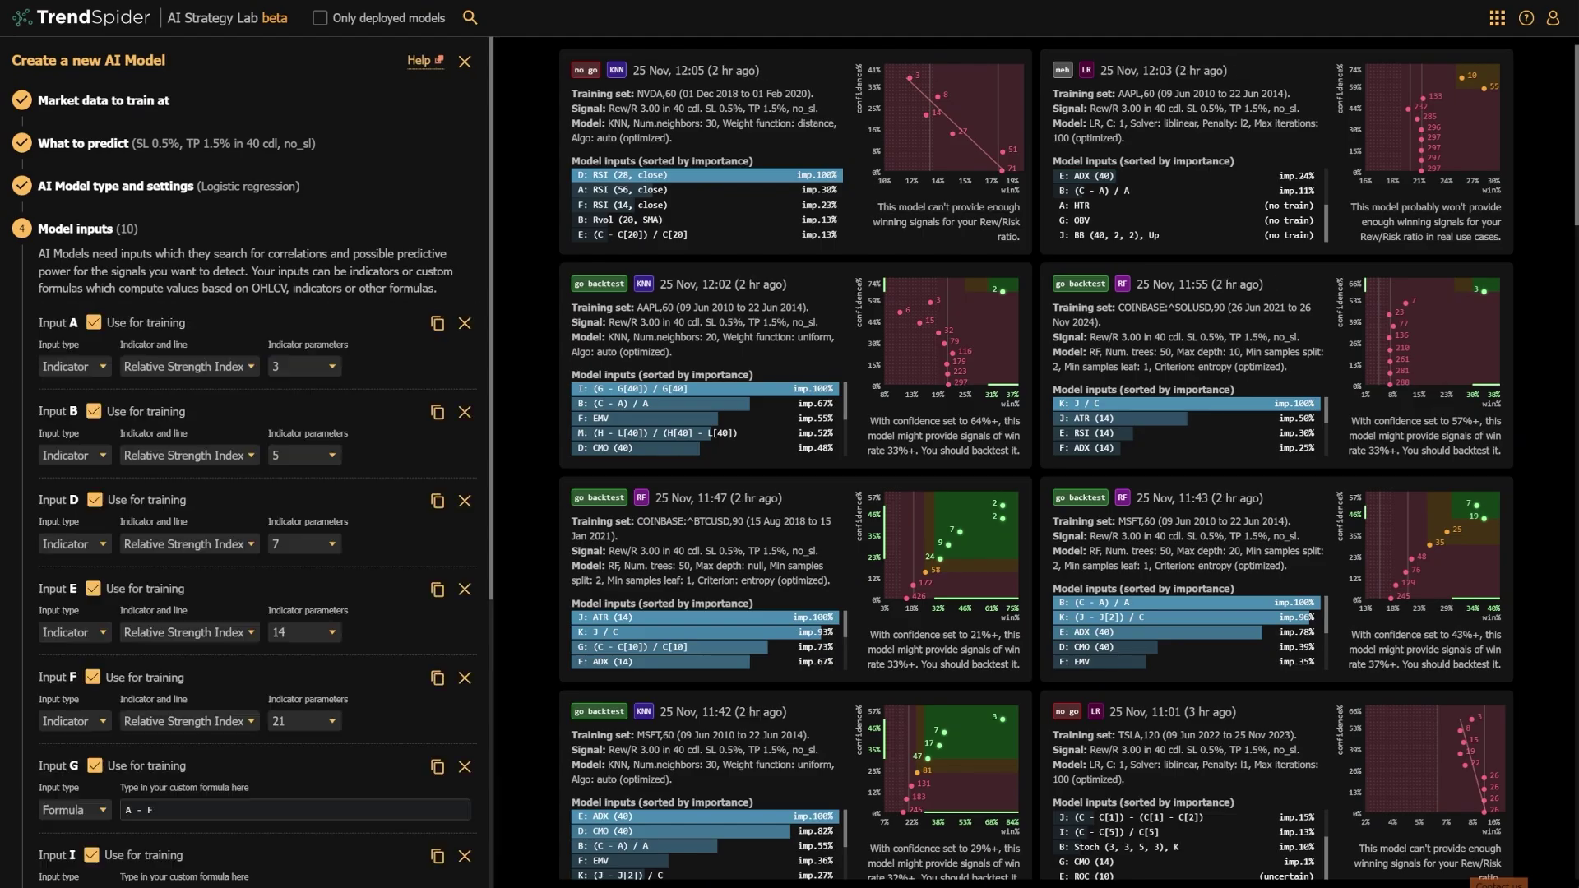
{"action": "scroll", "coordinate": [305, 612], "scroll_direction": "down", "scroll_amount": 5}
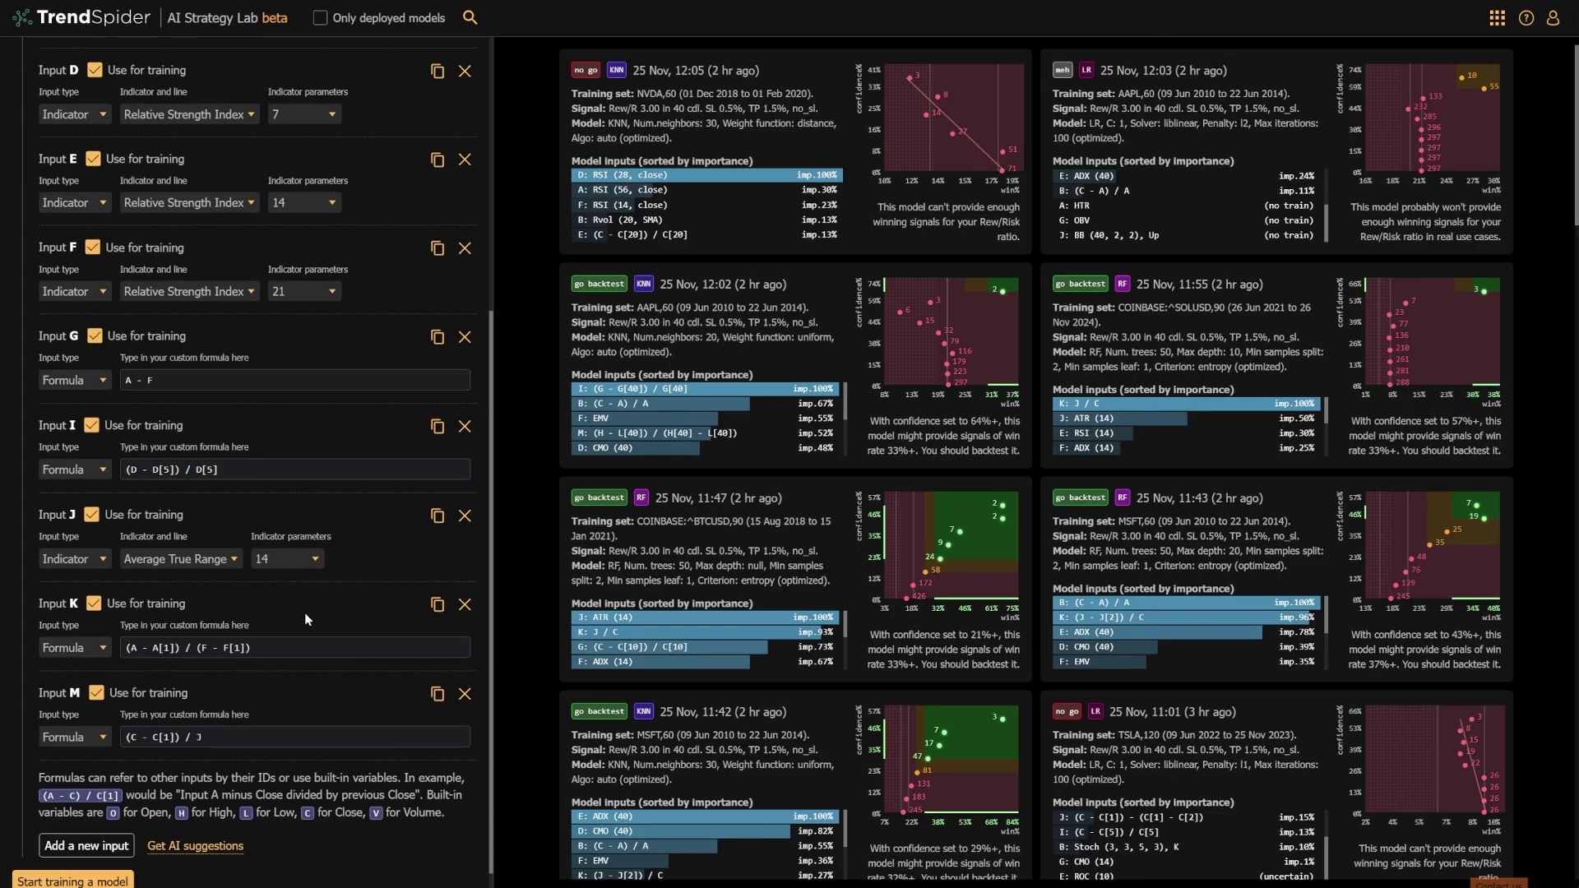
Step: Train a model on these inputs, then delete the resulting model
{"action": "left_click", "coordinate": [86, 874]}
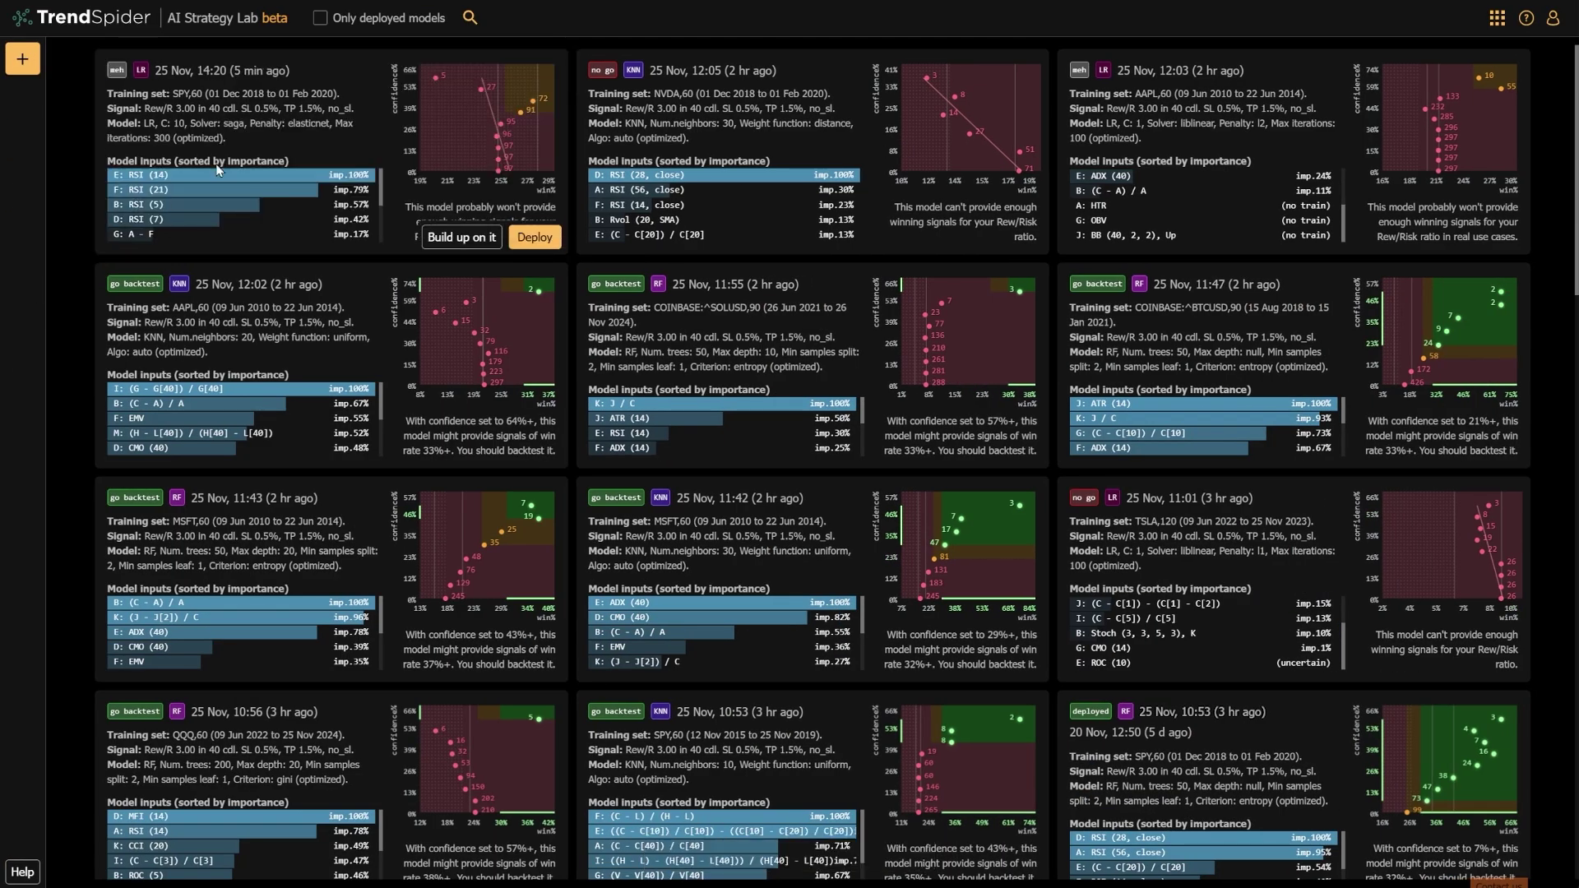
{"action": "left_click", "coordinate": [247, 164]}
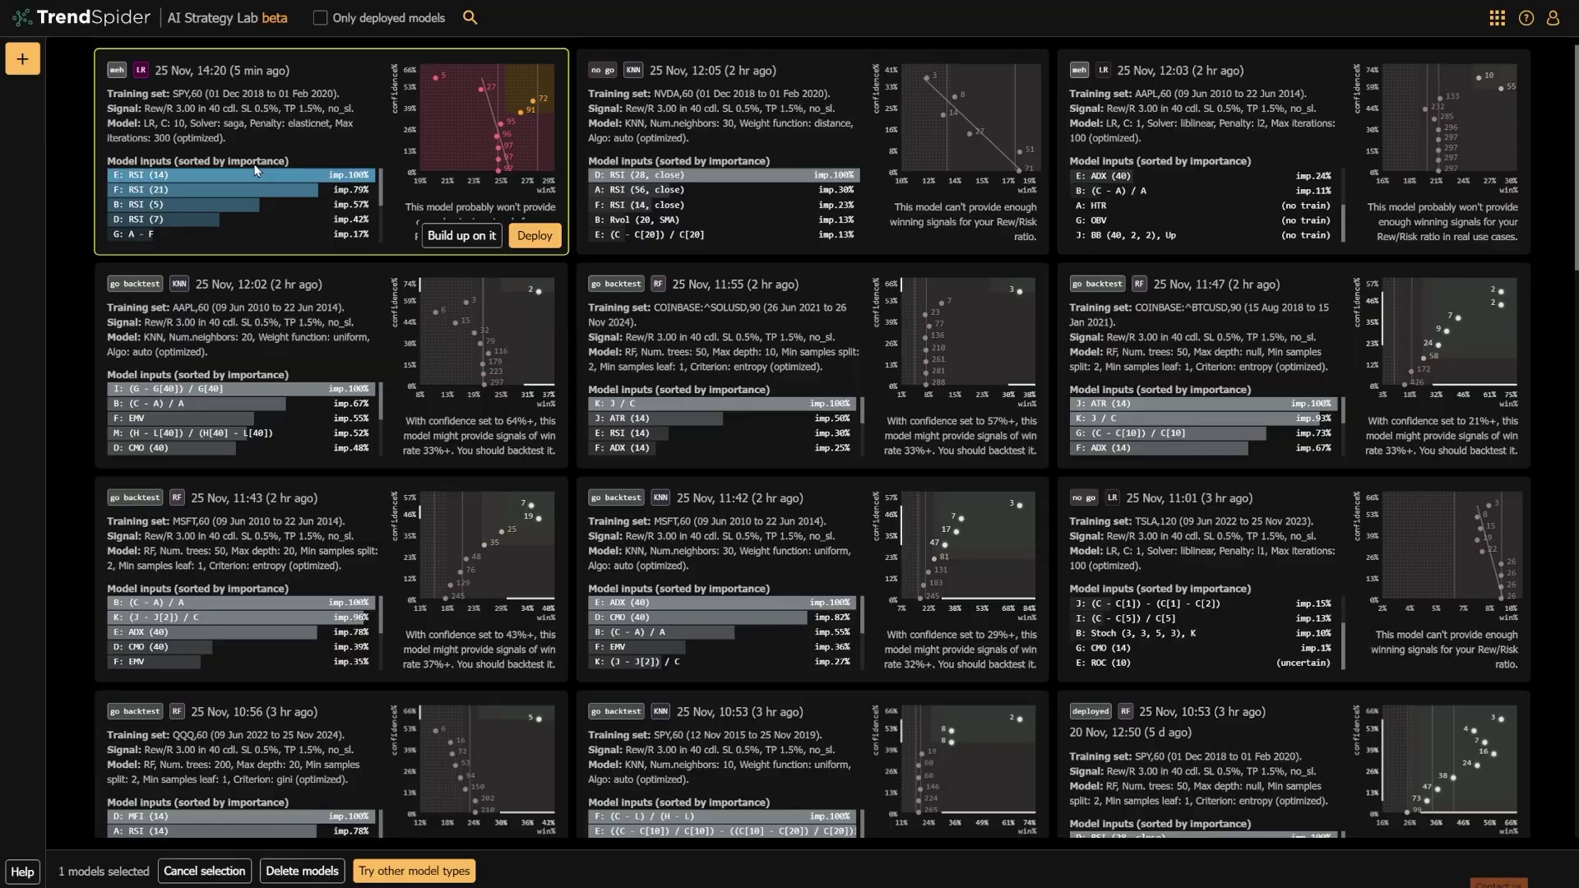
{"action": "left_click", "coordinate": [302, 871]}
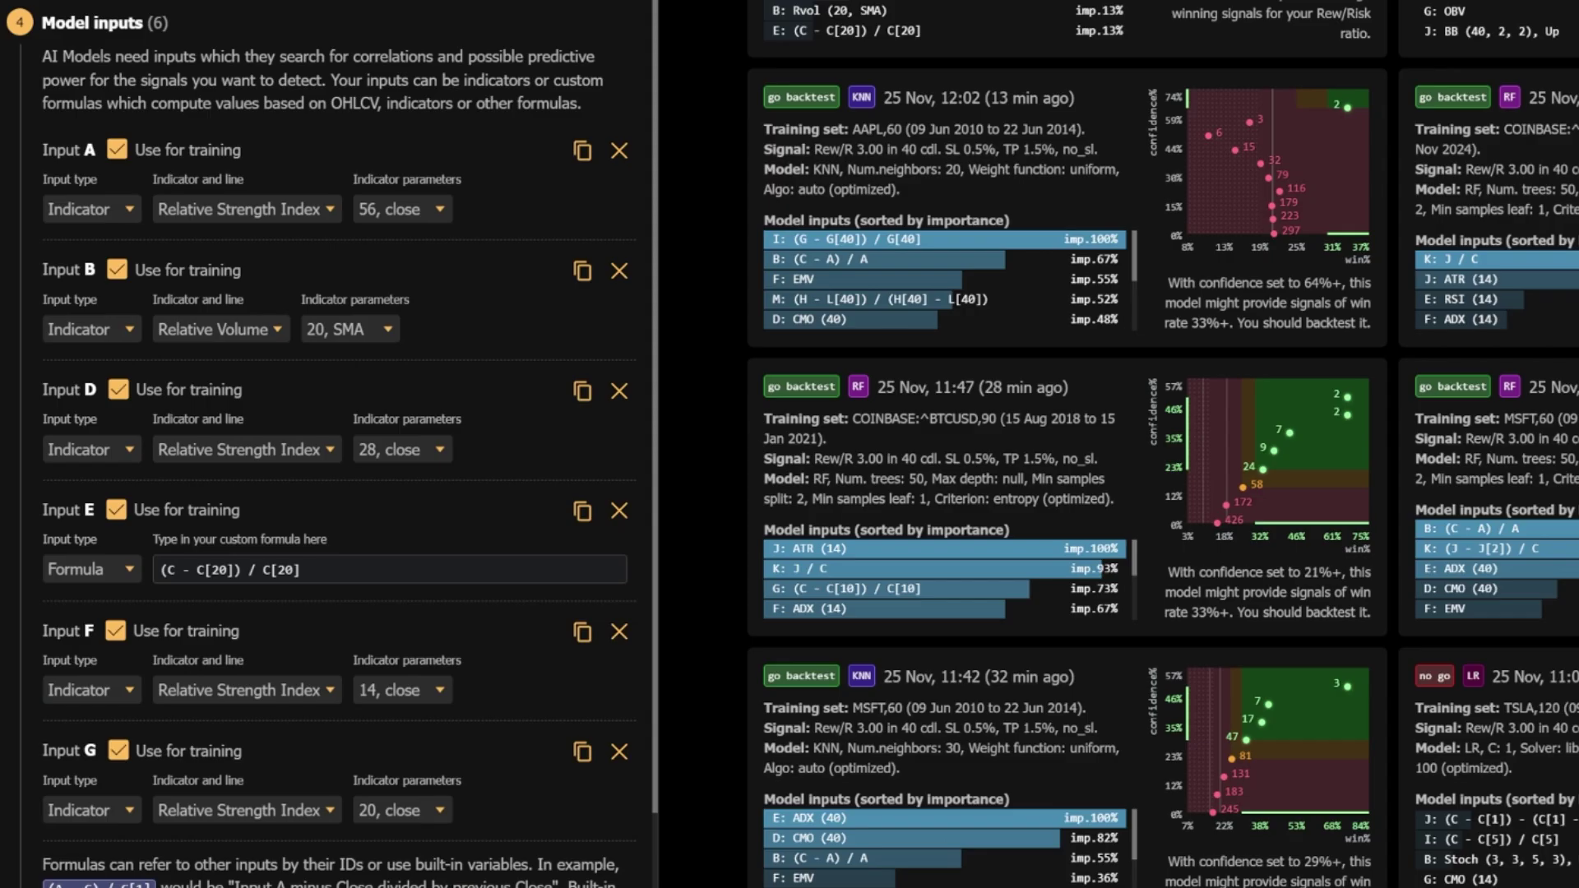
{"action": "scroll", "coordinate": [650, 74], "scroll_direction": "down", "scroll_amount": 2}
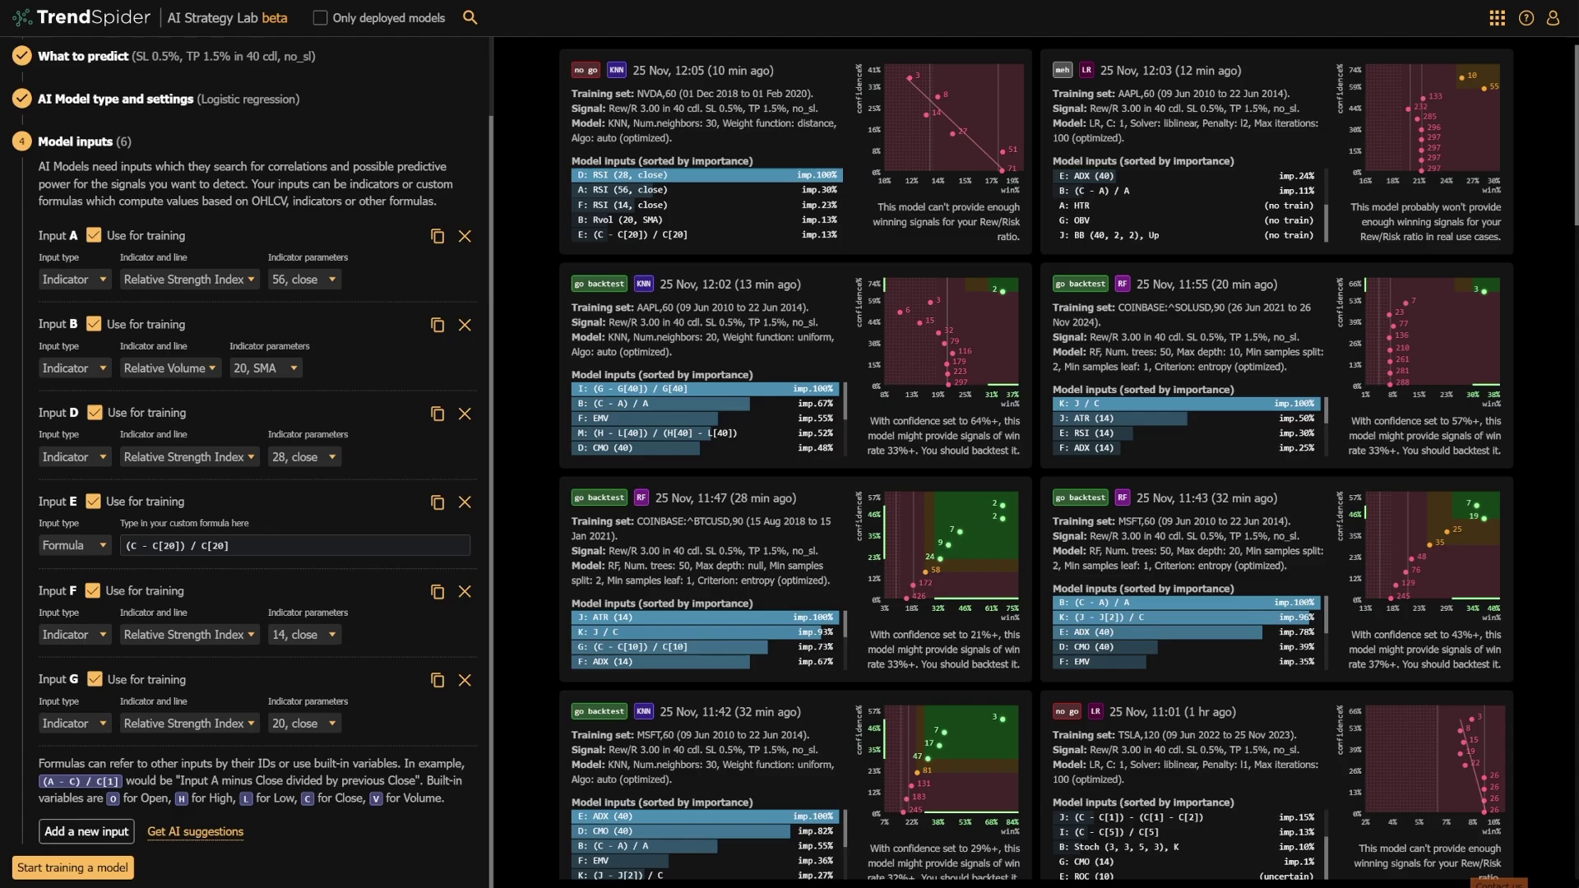
Step: Train the logistic regression SPY model, then train KNN, Naive Bayes and Random Forest variants
{"action": "left_click", "coordinate": [85, 875]}
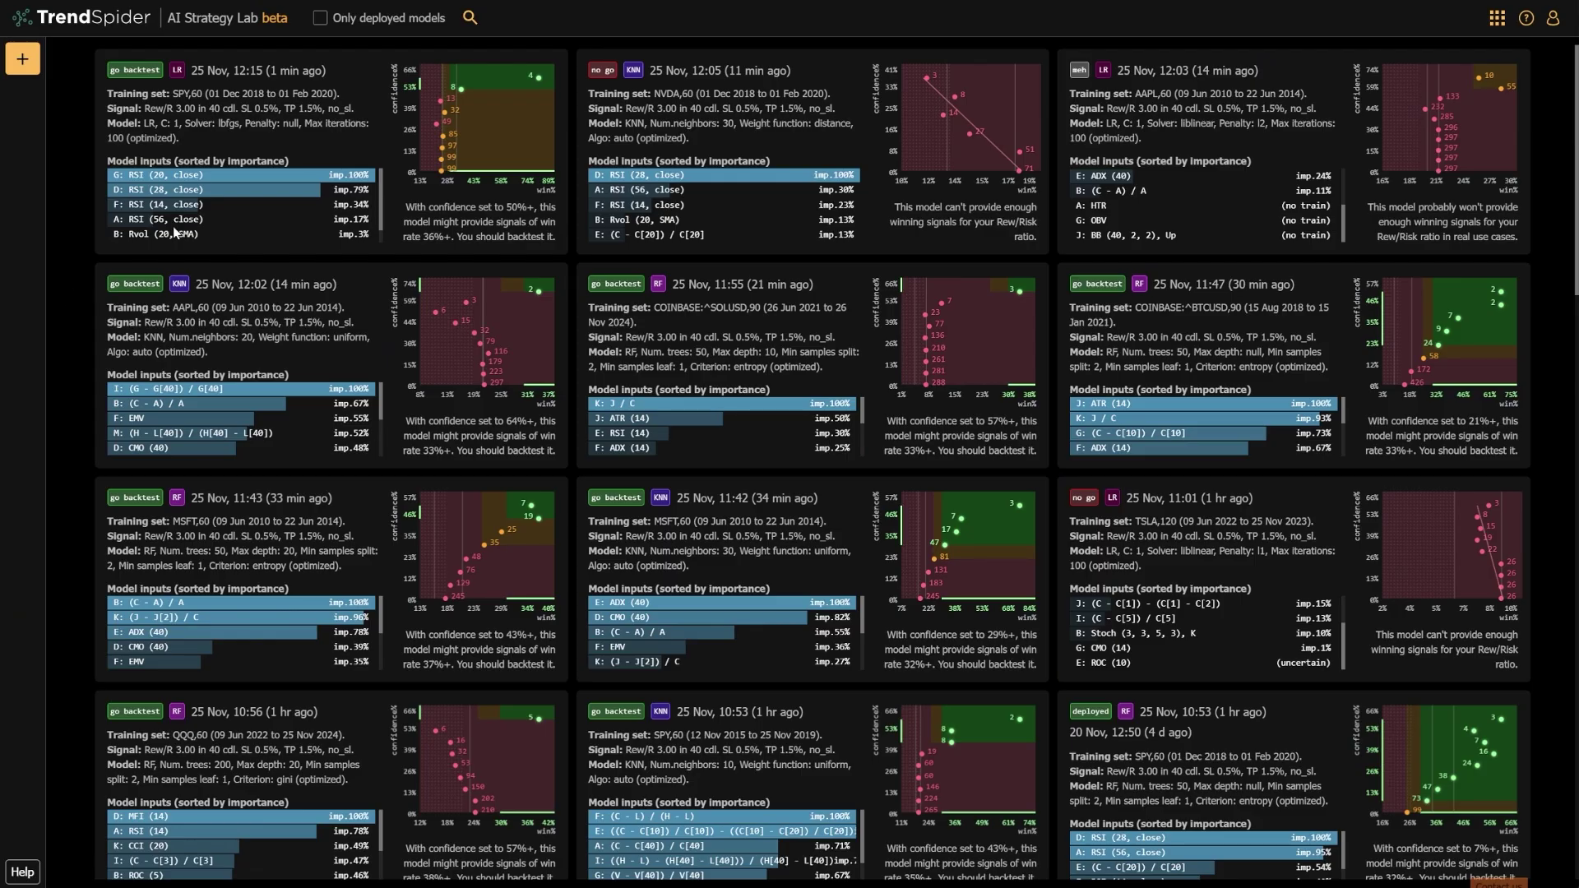
{"action": "left_click", "coordinate": [331, 287]}
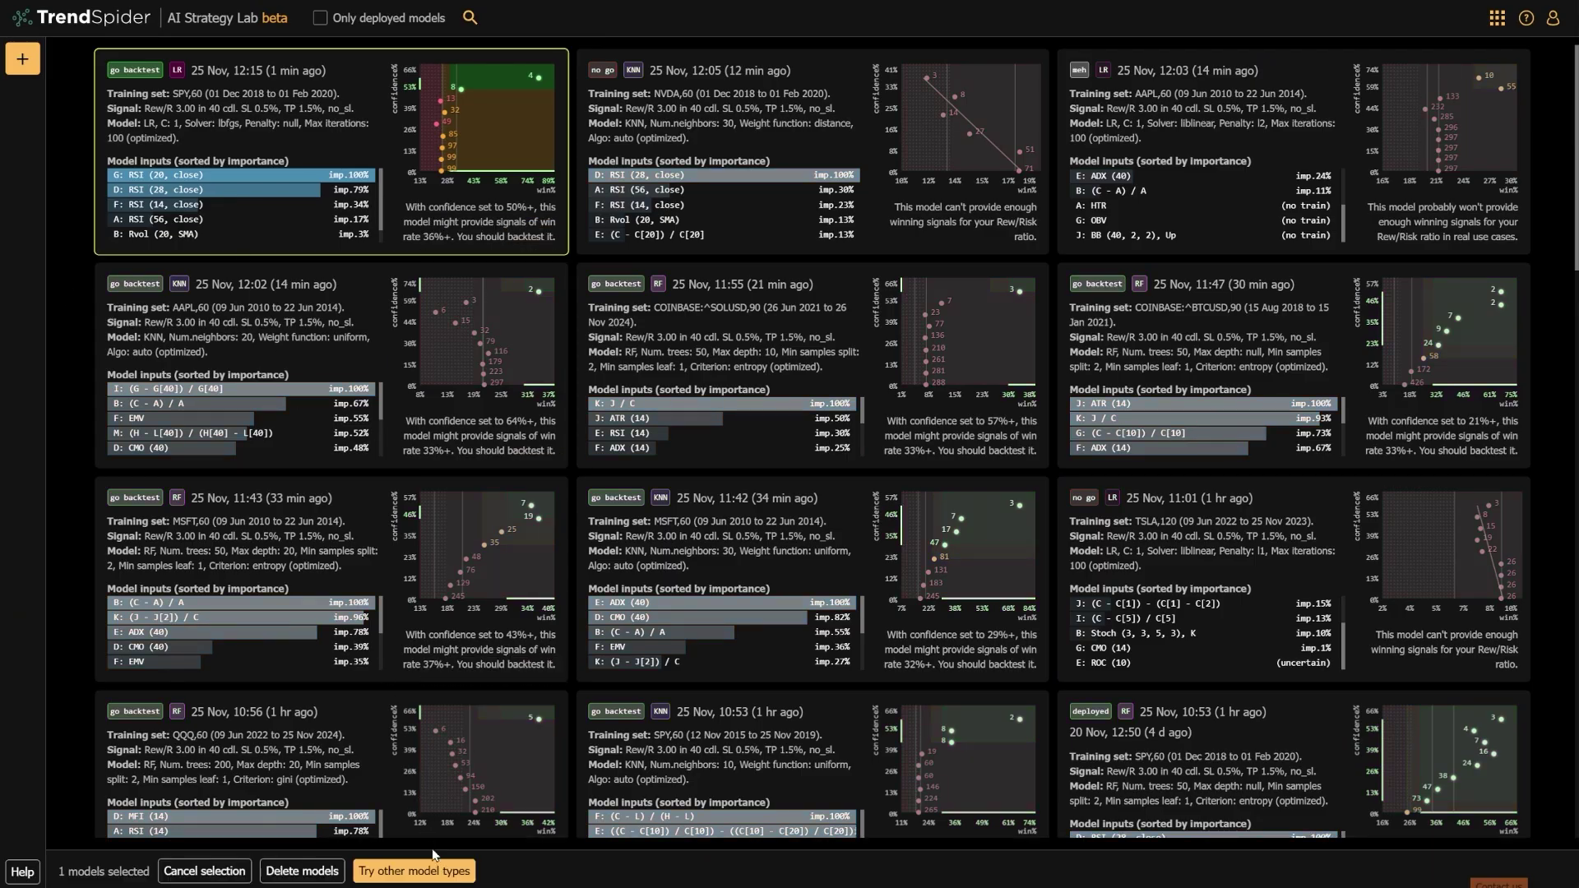
{"action": "left_click", "coordinate": [414, 871]}
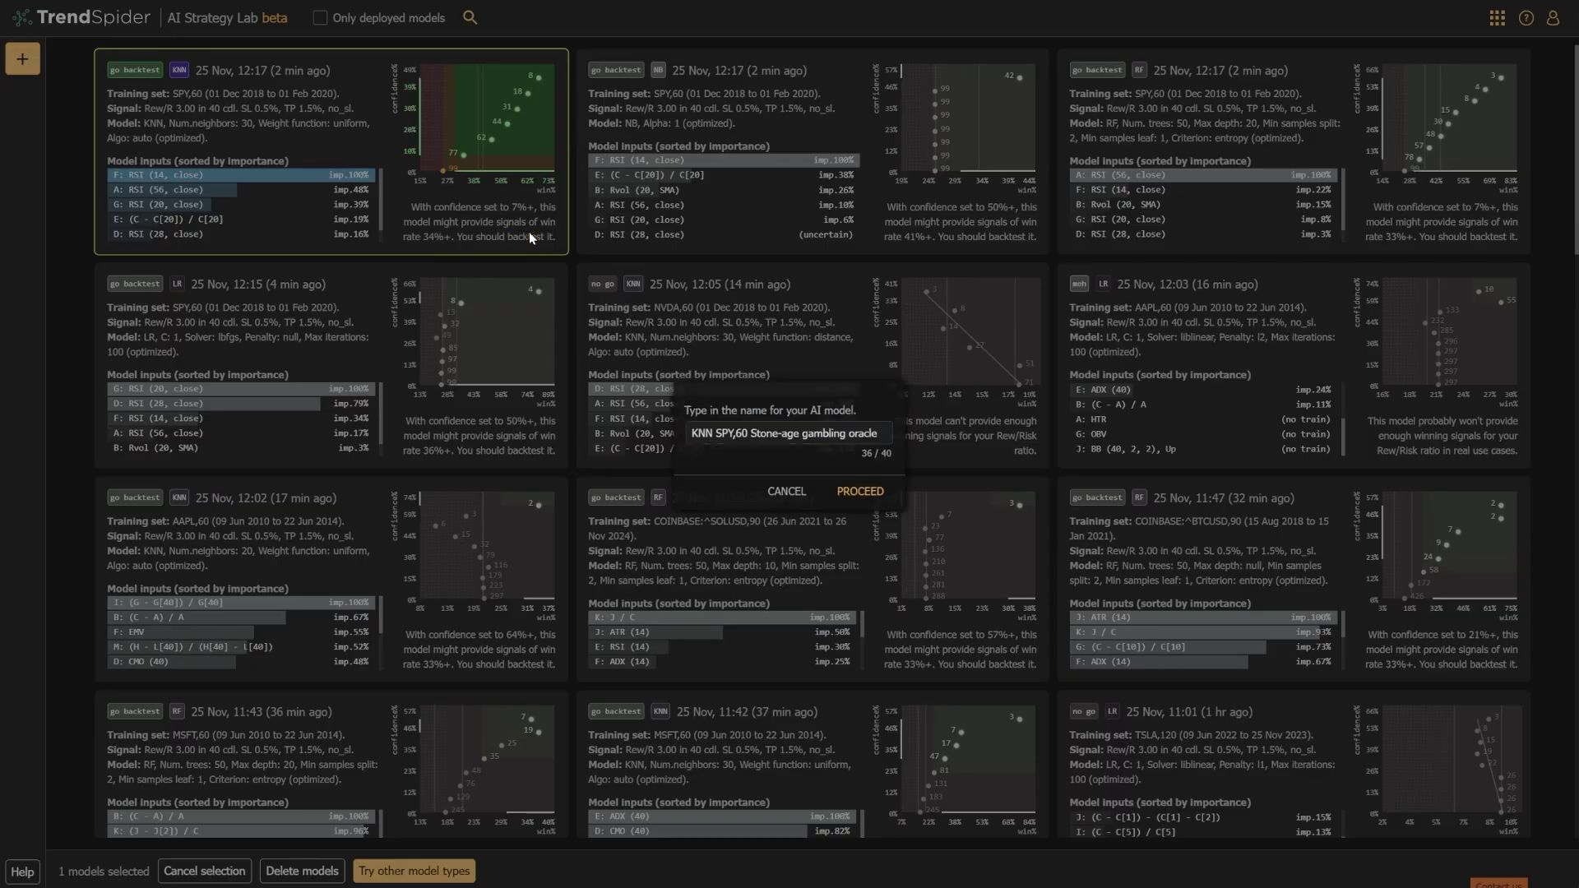
Step: Deploy the KNN model under the name 'RSI Model 1 (KNN)'
{"action": "triple_click", "coordinate": [765, 436]}
{"action": "type", "text": "RSI Model"}
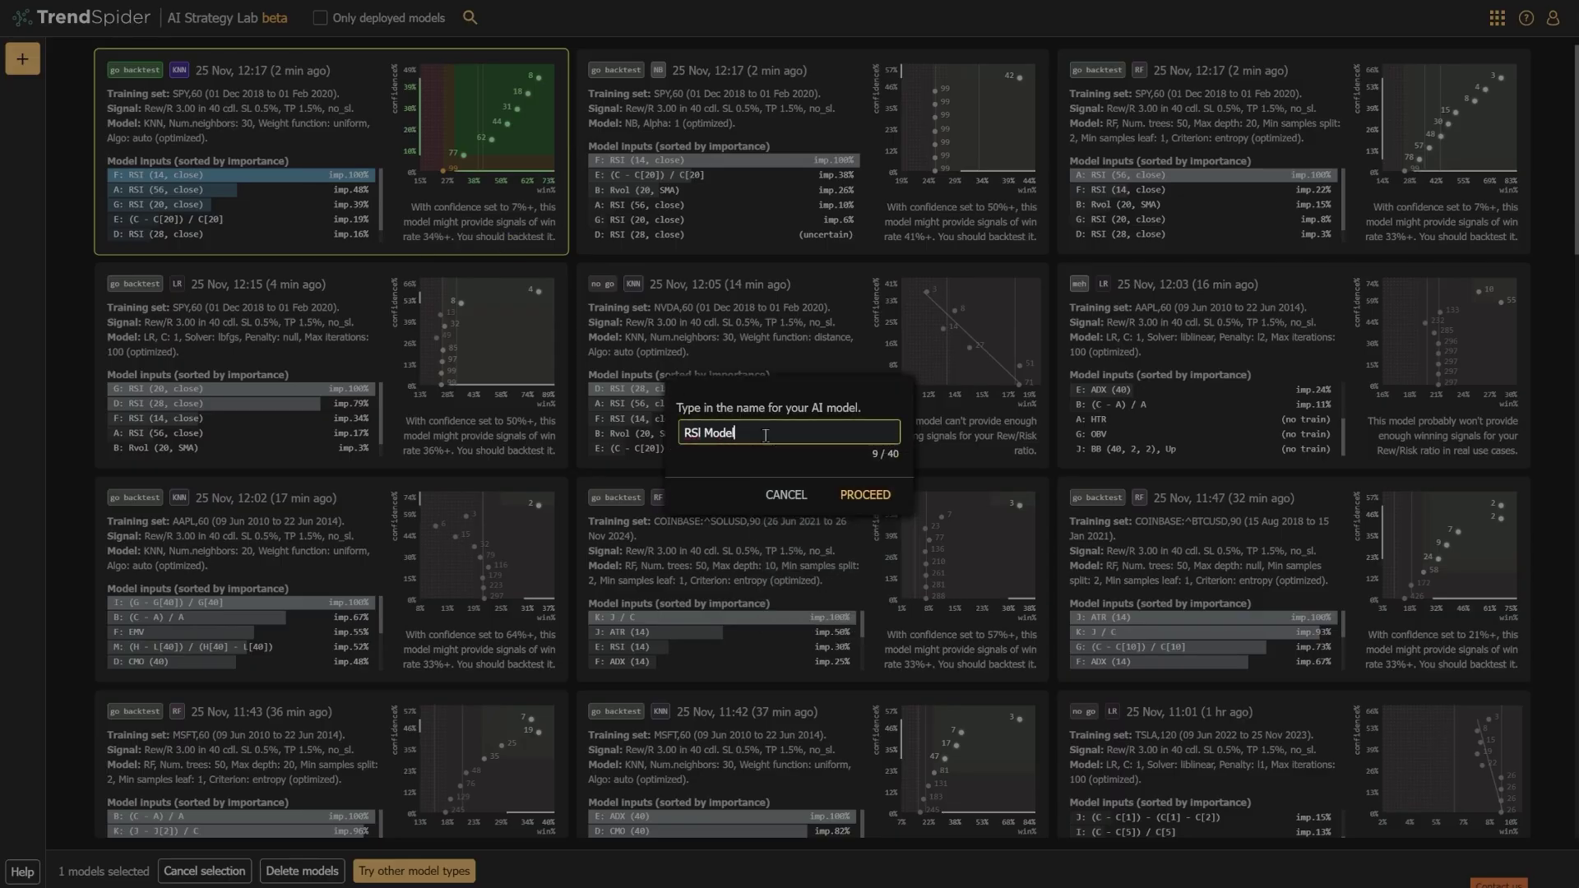
{"action": "type", "text": " 1 (KNN)"}
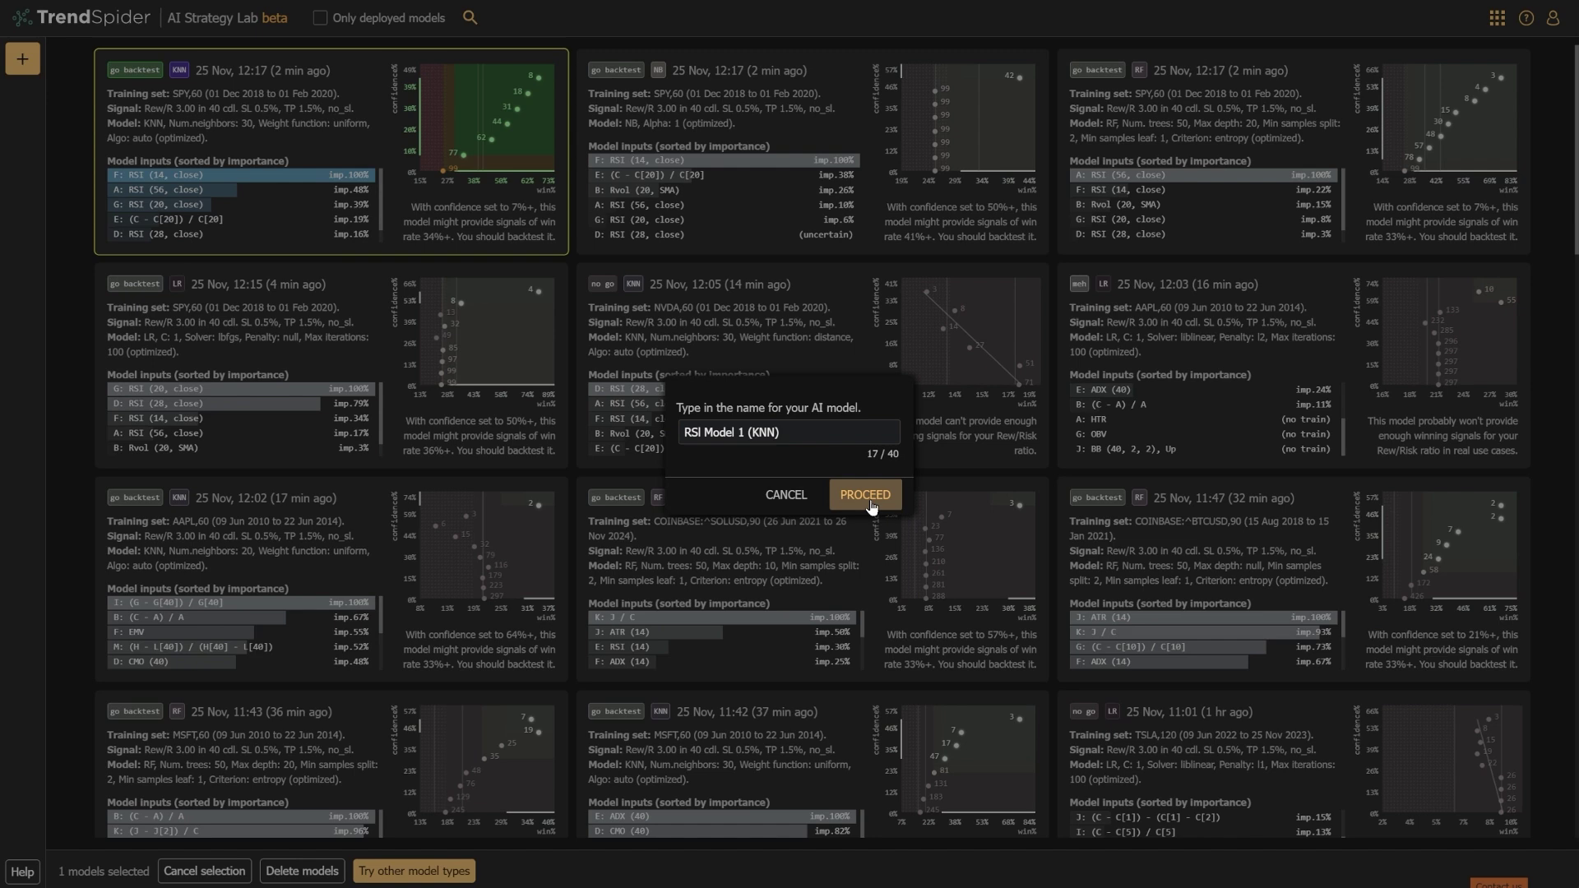
{"action": "left_click", "coordinate": [872, 506]}
Step: Start deploying the RF model, naming it 'RSI Model 2 (RF)'
{"action": "left_click", "coordinate": [882, 536]}
{"action": "left_click", "coordinate": [1480, 233]}
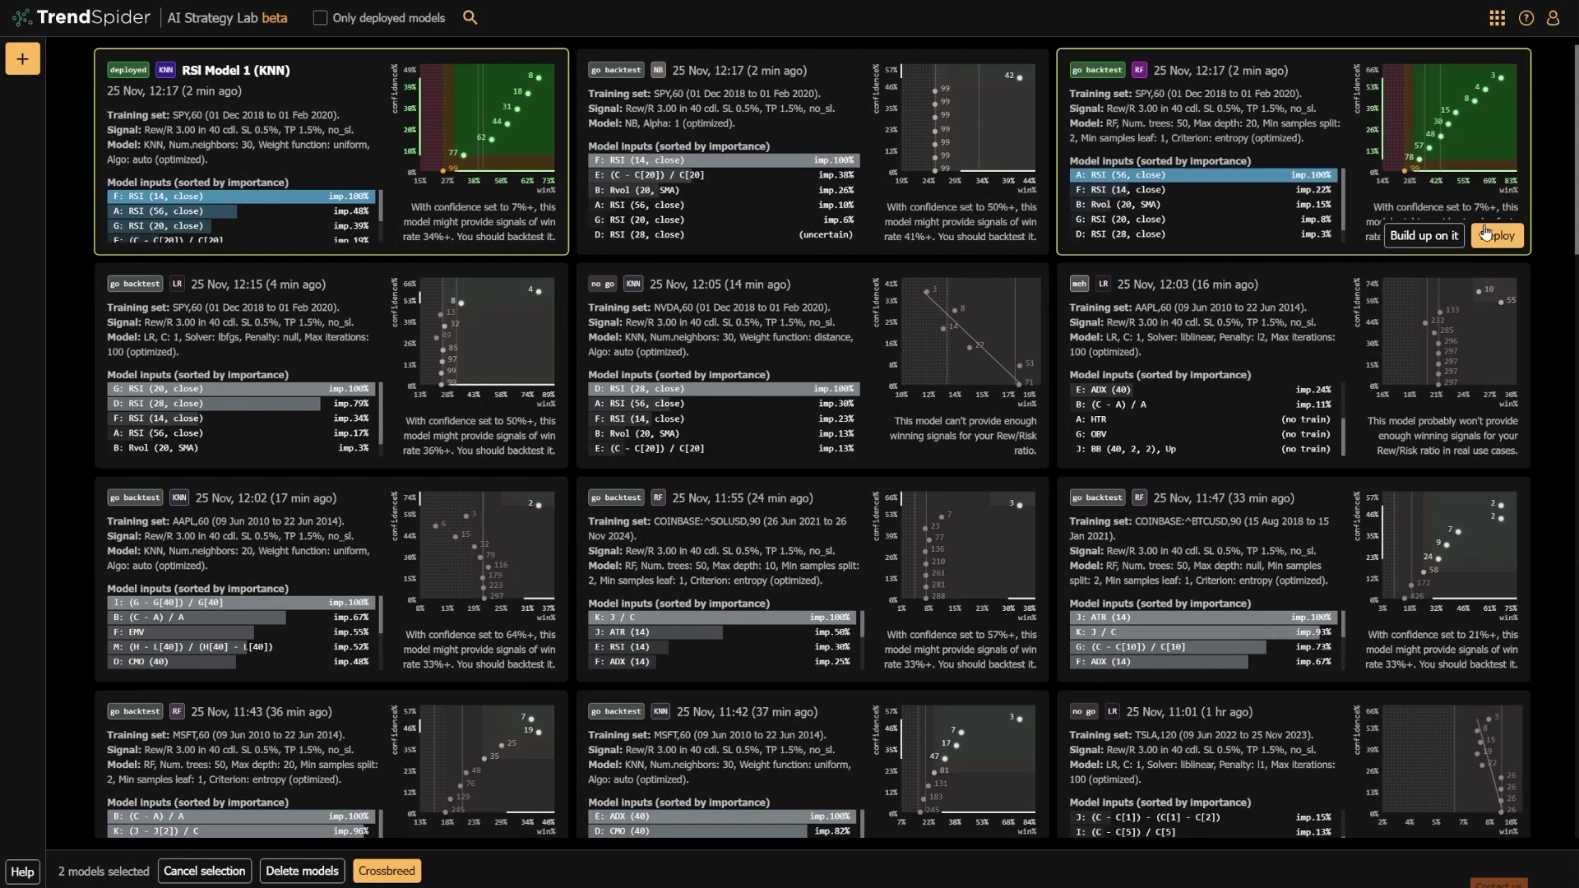
{"action": "left_click", "coordinate": [1486, 233]}
{"action": "type", "text": "RSI Model 2 ("}
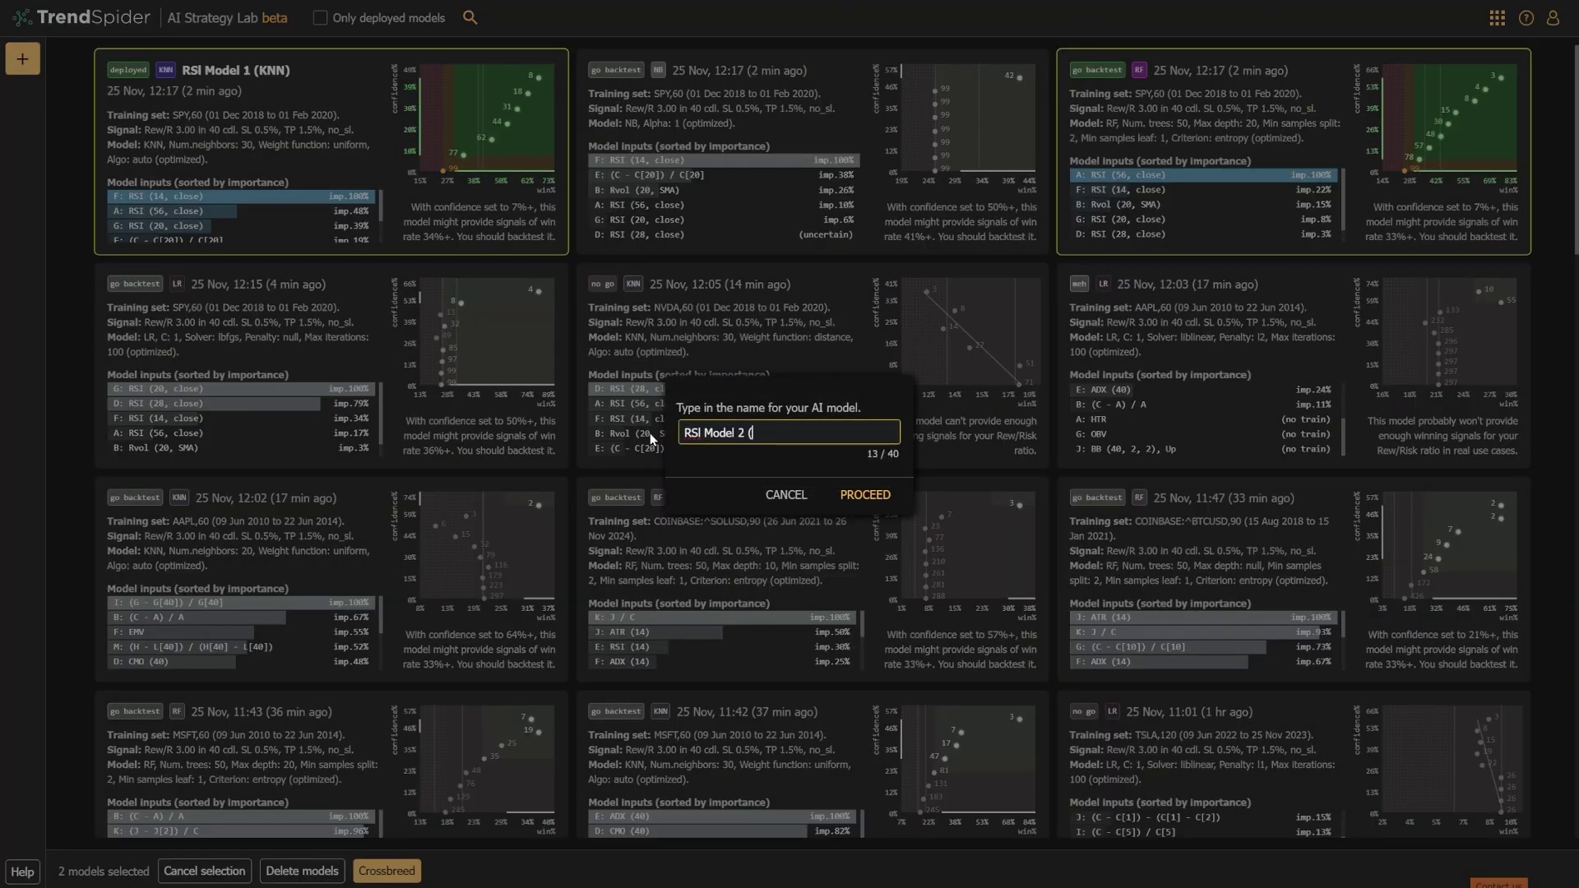
{"action": "type", "text": "RF)"}
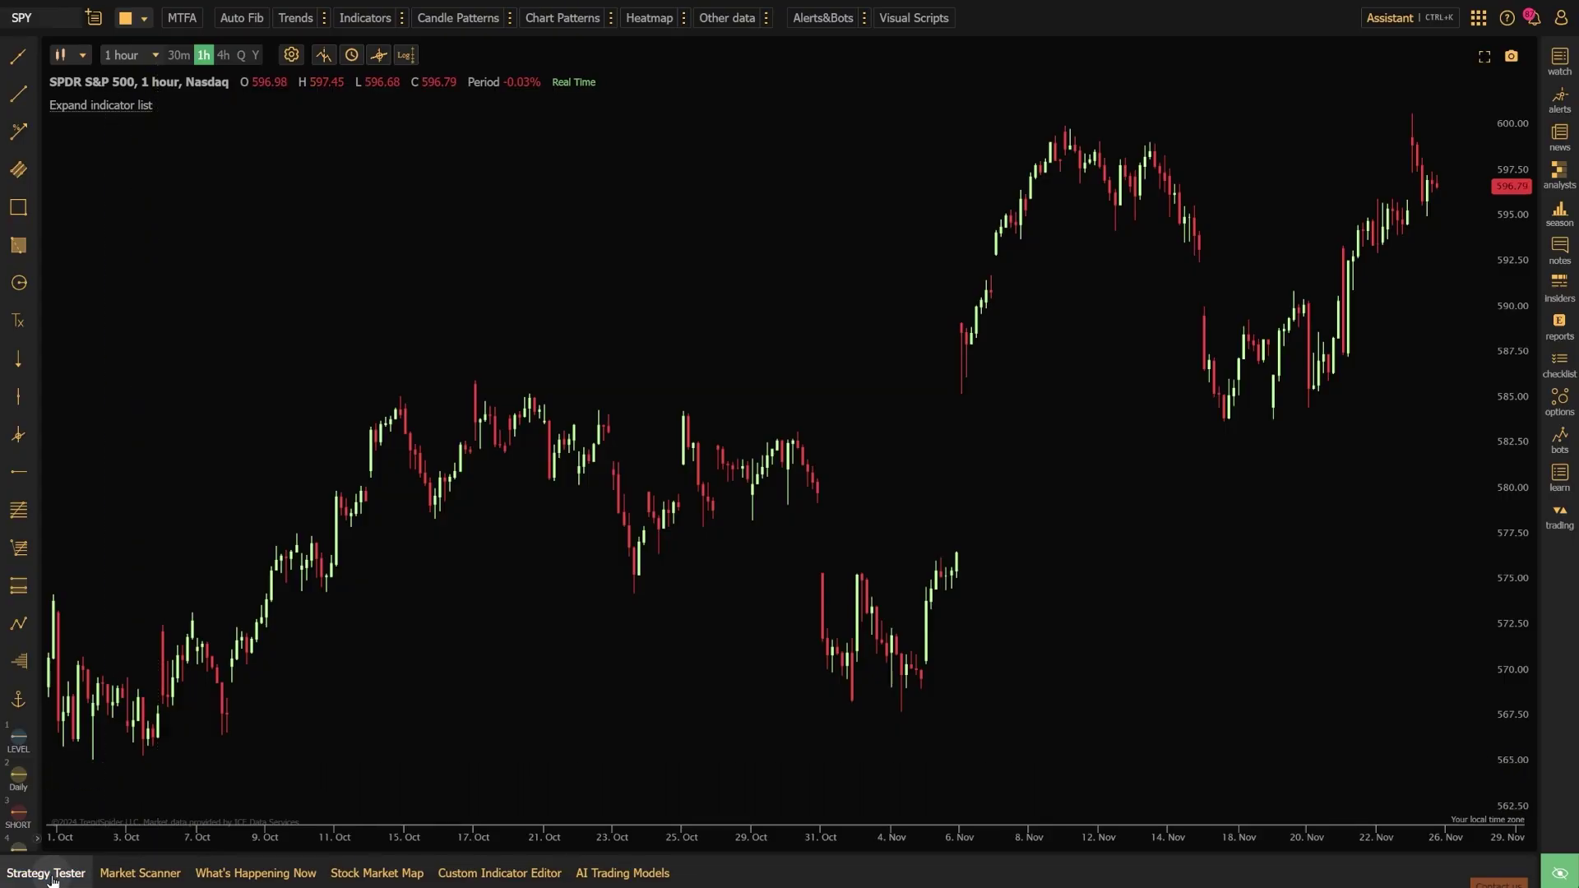
Step: Load the RSI Model 1 (KNN) strategy in the Strategy Tester
{"action": "left_click", "coordinate": [46, 872]}
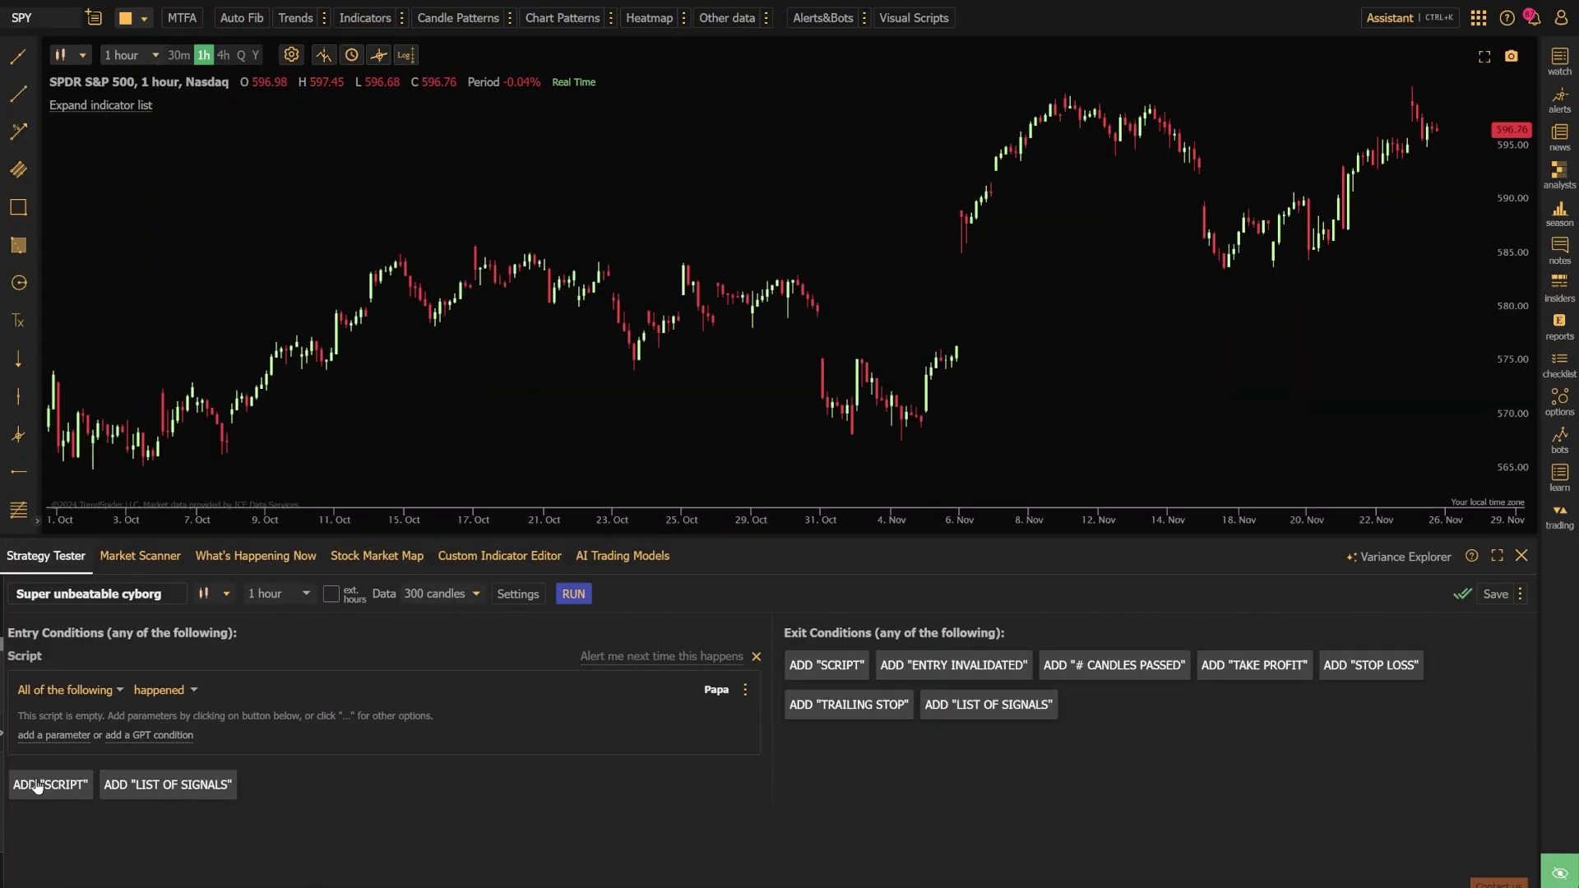
{"action": "left_click", "coordinate": [52, 592]}
{"action": "type", "text": "rs"}
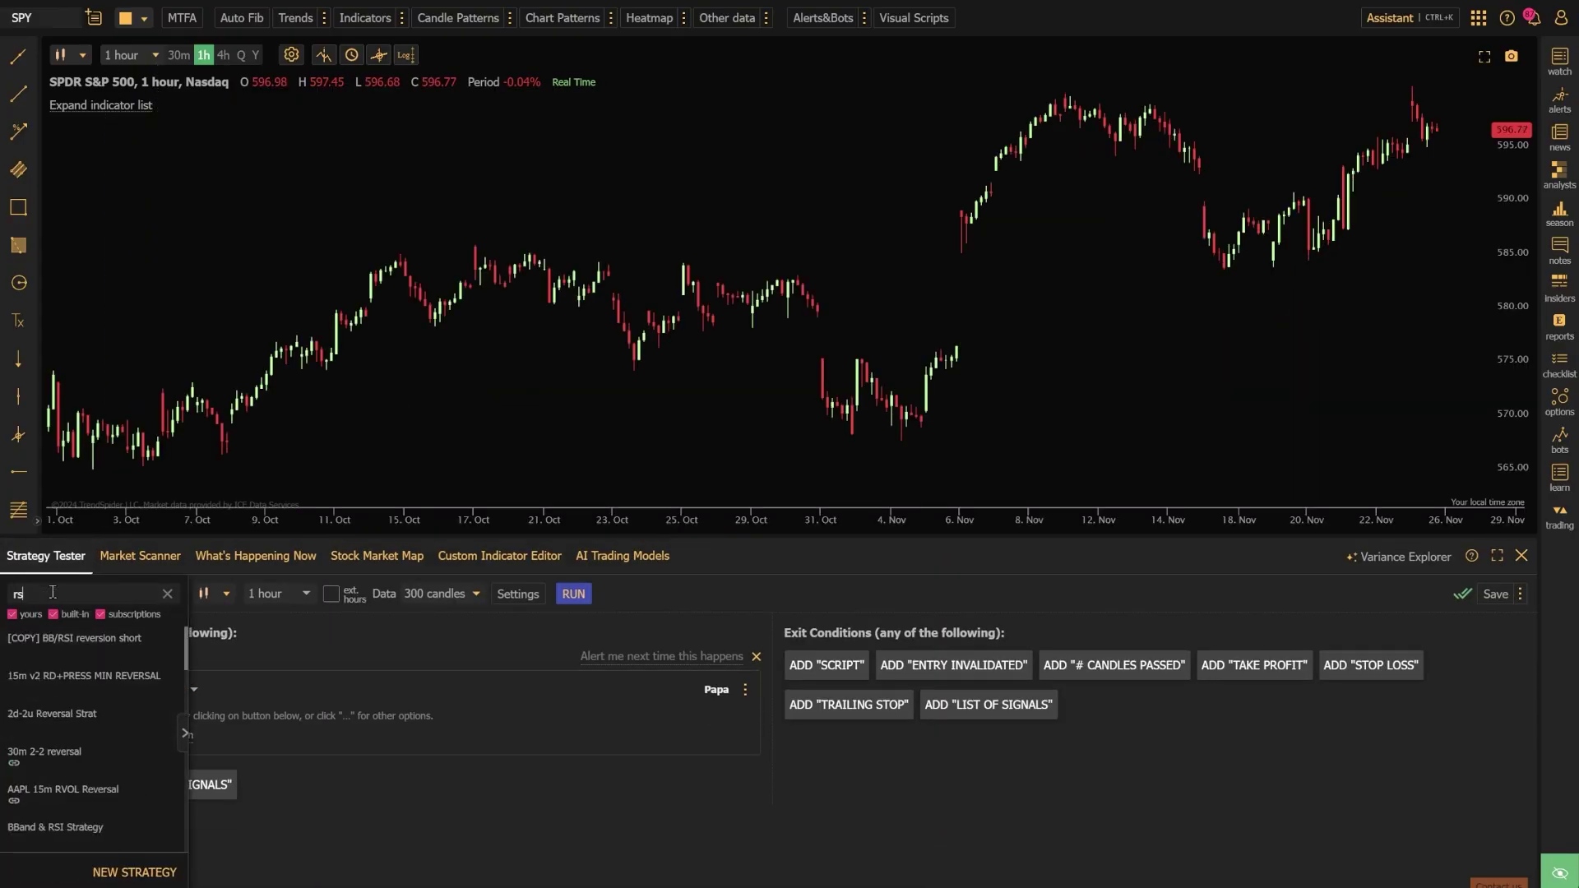
{"action": "type", "text": "i model 1"}
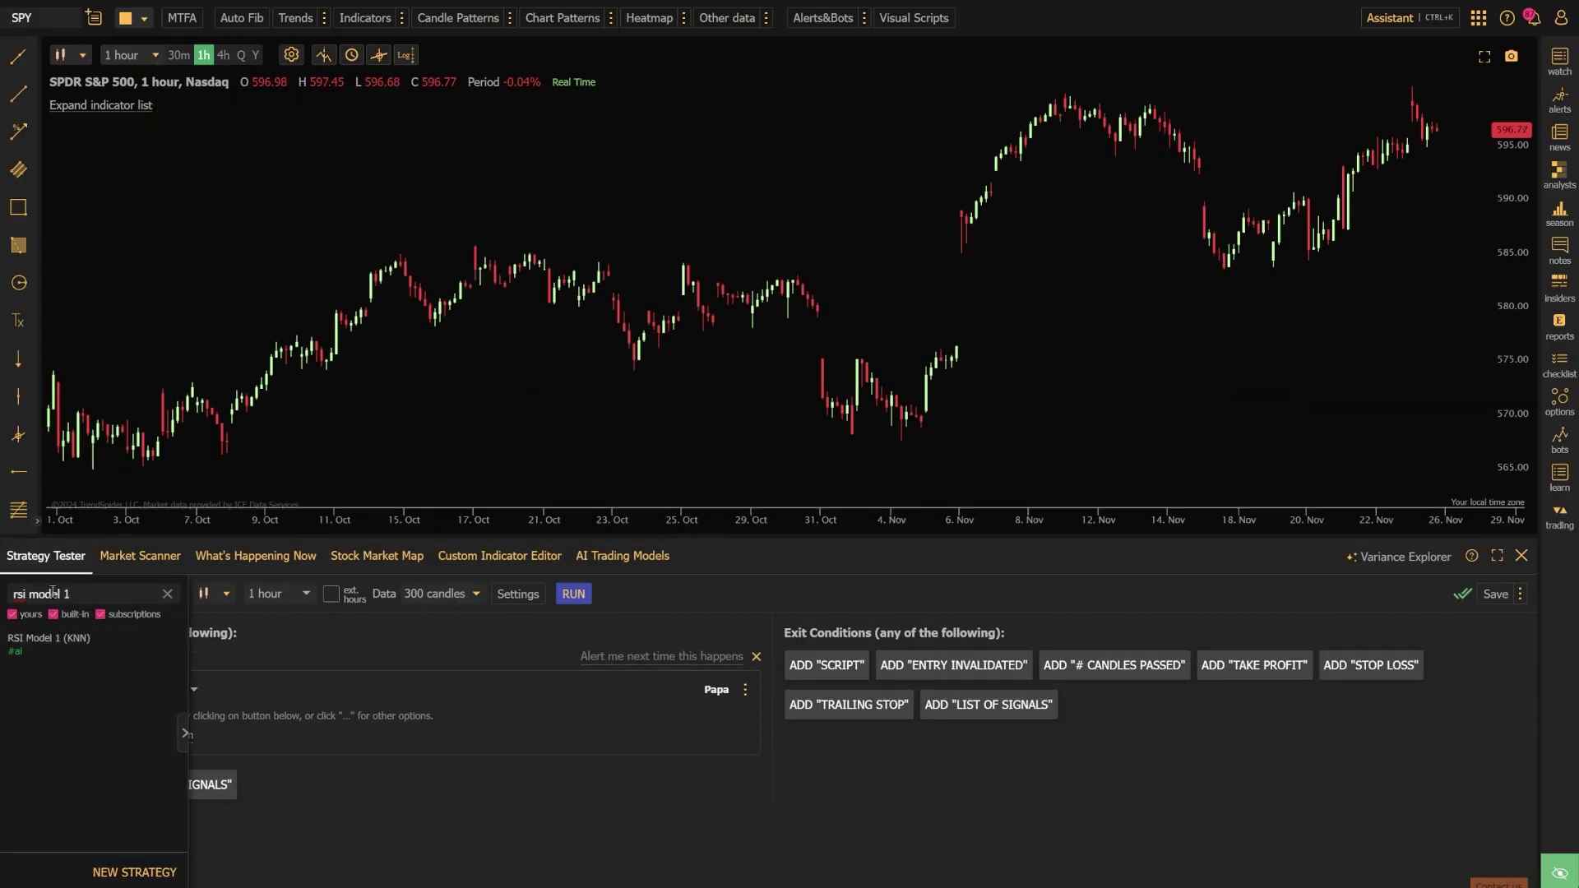
{"action": "left_click", "coordinate": [49, 642]}
Step: Switch the backtest to a date range and move its start calendar toward February 2020
{"action": "left_click", "coordinate": [449, 596]}
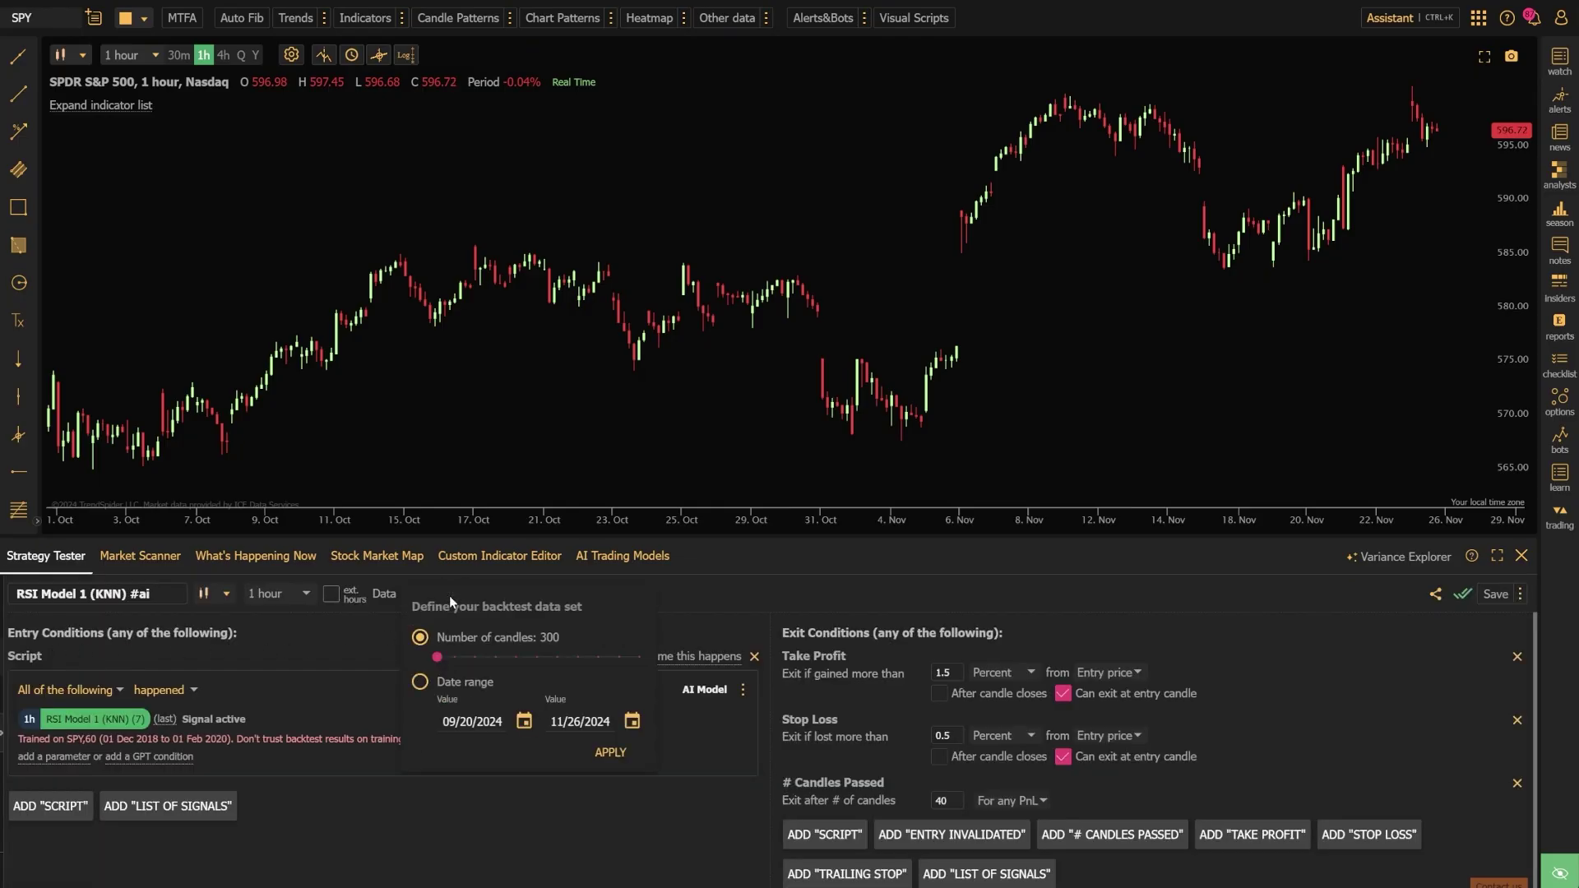
{"action": "left_click", "coordinate": [524, 721]}
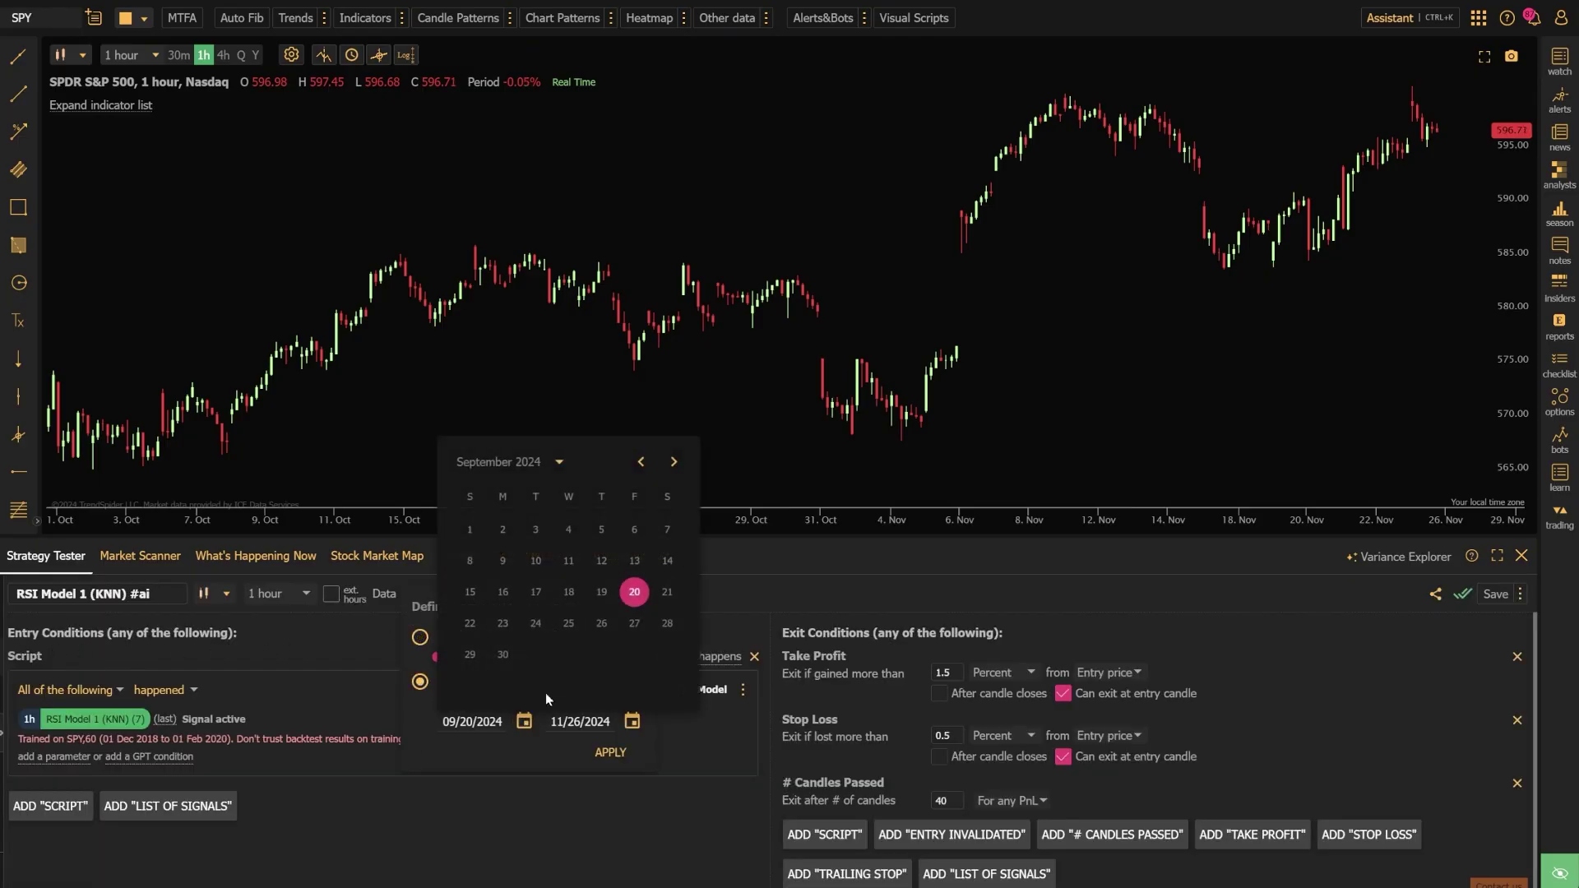
{"action": "left_click", "coordinate": [560, 462]}
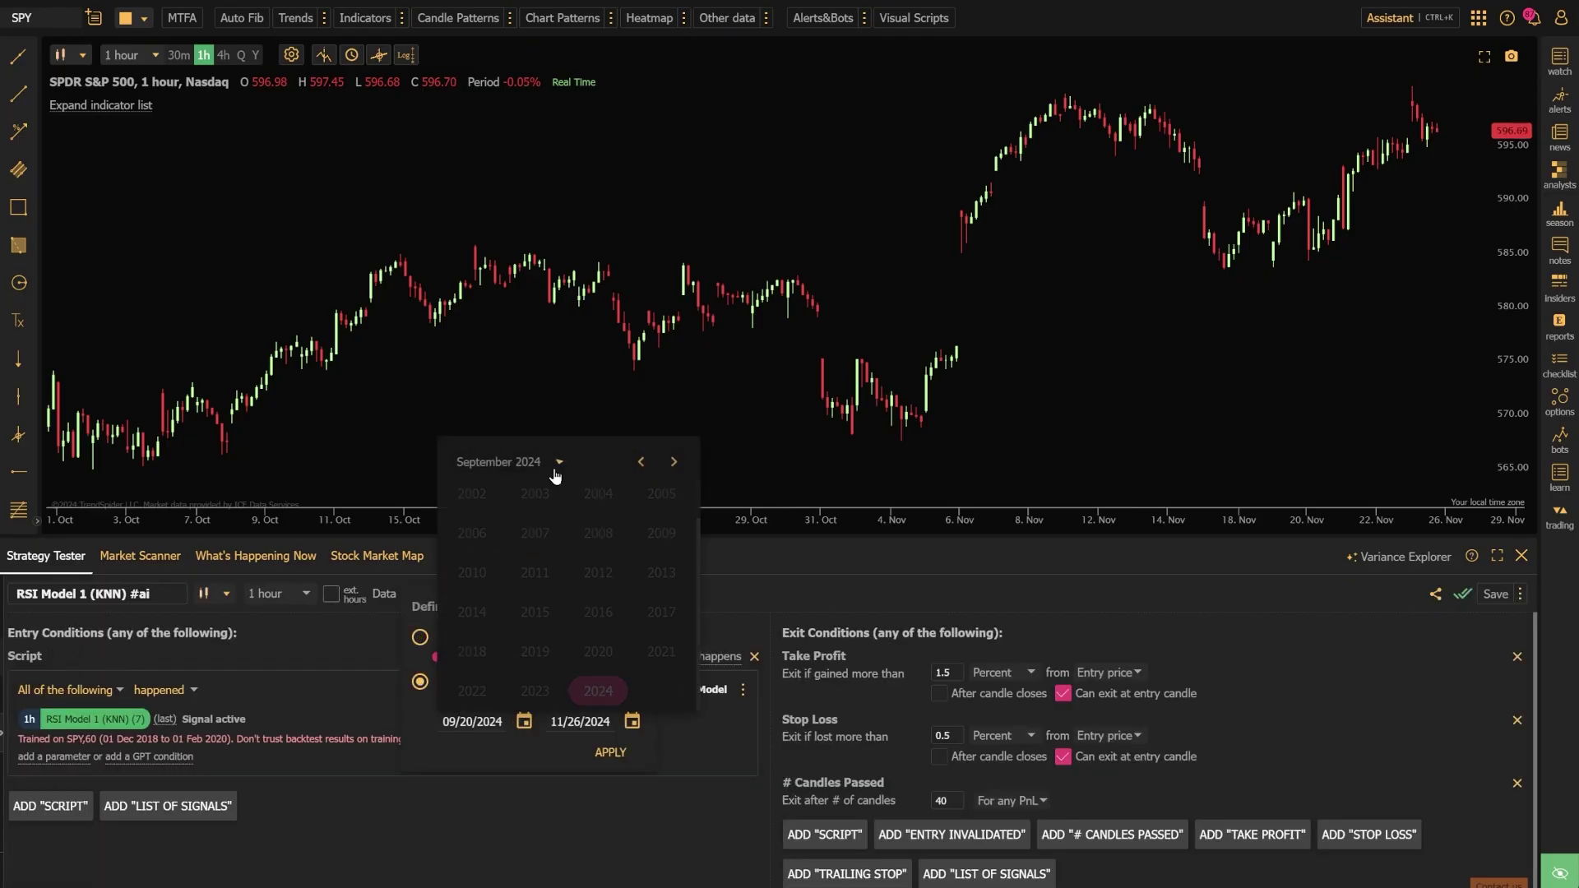
{"action": "left_click", "coordinate": [598, 652]}
{"action": "left_click", "coordinate": [643, 462]}
{"action": "left_click", "coordinate": [643, 463]}
{"action": "left_click", "coordinate": [641, 462]}
{"action": "left_click", "coordinate": [642, 462]}
{"action": "left_click", "coordinate": [642, 462]}
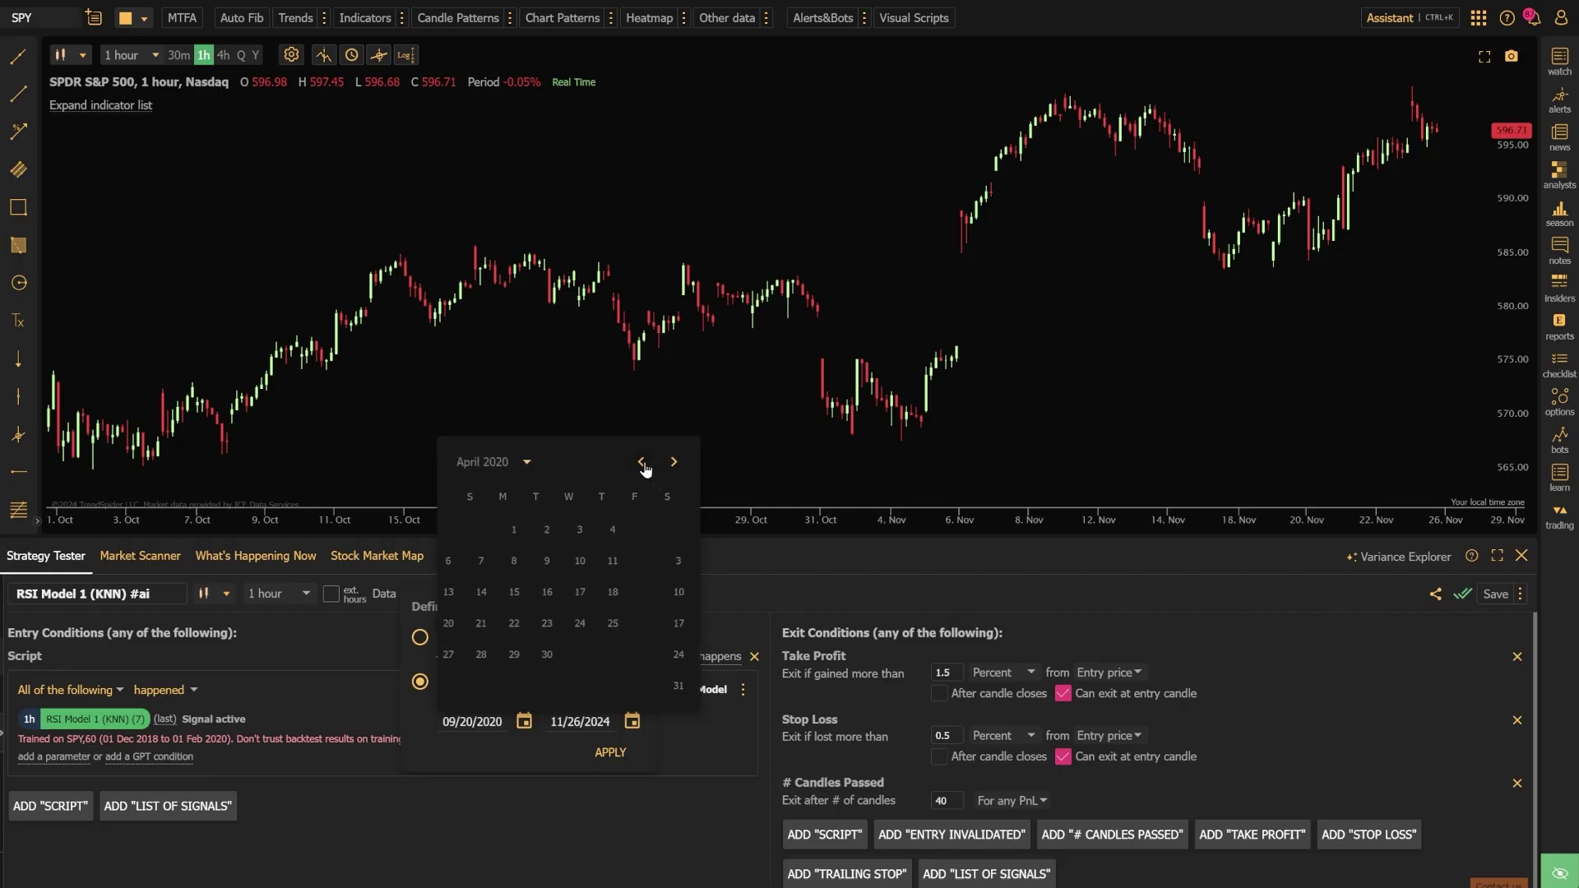
{"action": "left_click", "coordinate": [642, 462]}
{"action": "left_click", "coordinate": [641, 462]}
Step: Start the backtest on 1 February 2020 and review KNN's 18.7% return versus SPY's 84.7%
{"action": "left_click", "coordinate": [668, 531]}
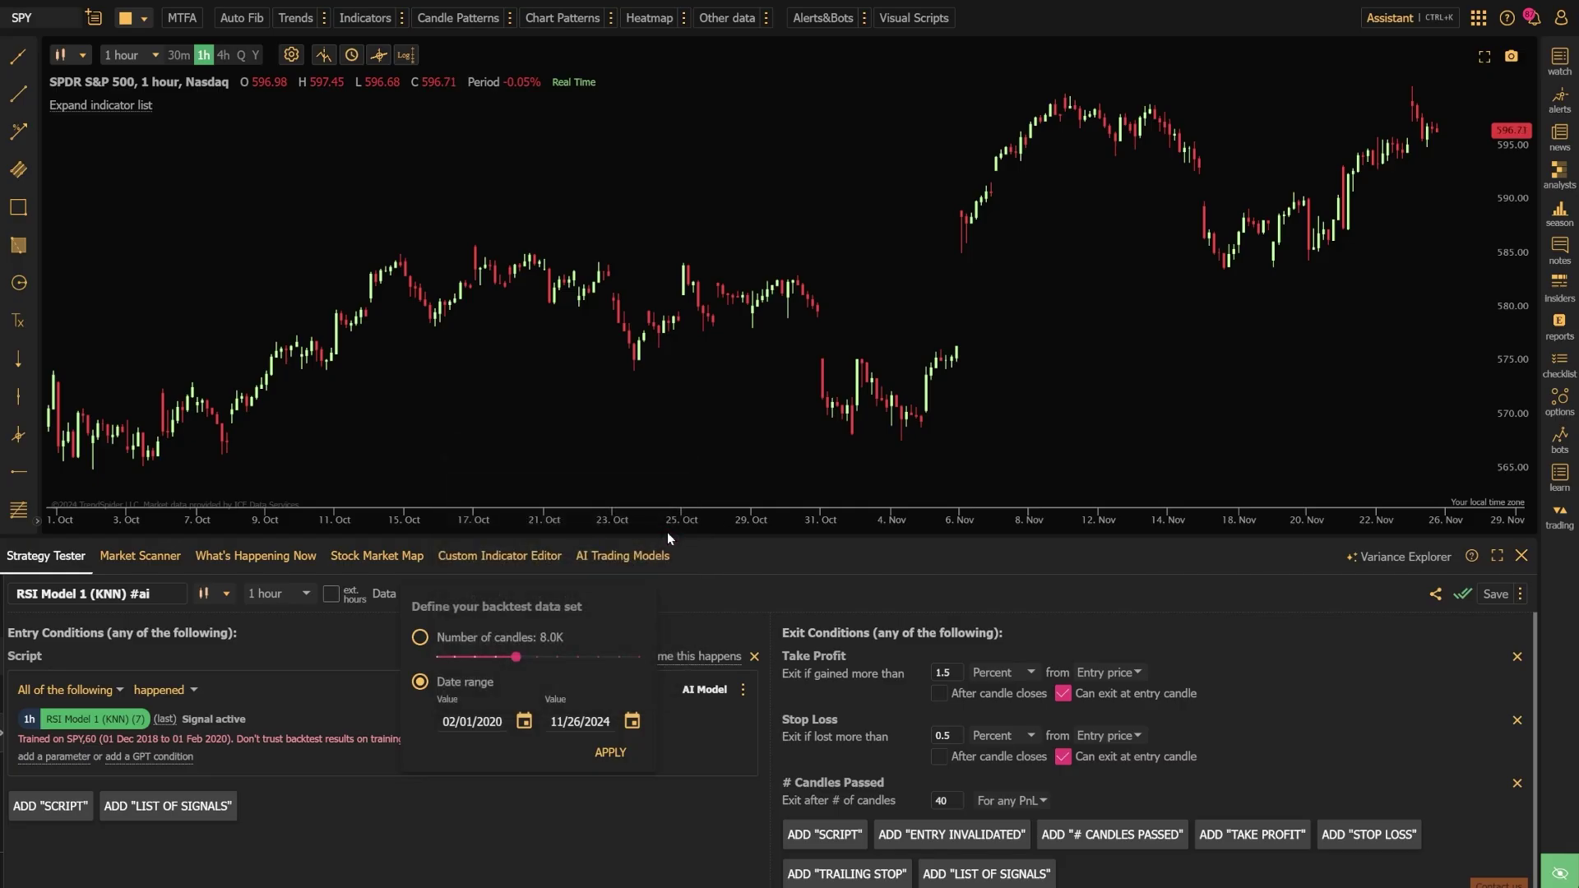
{"action": "left_click", "coordinate": [611, 753]}
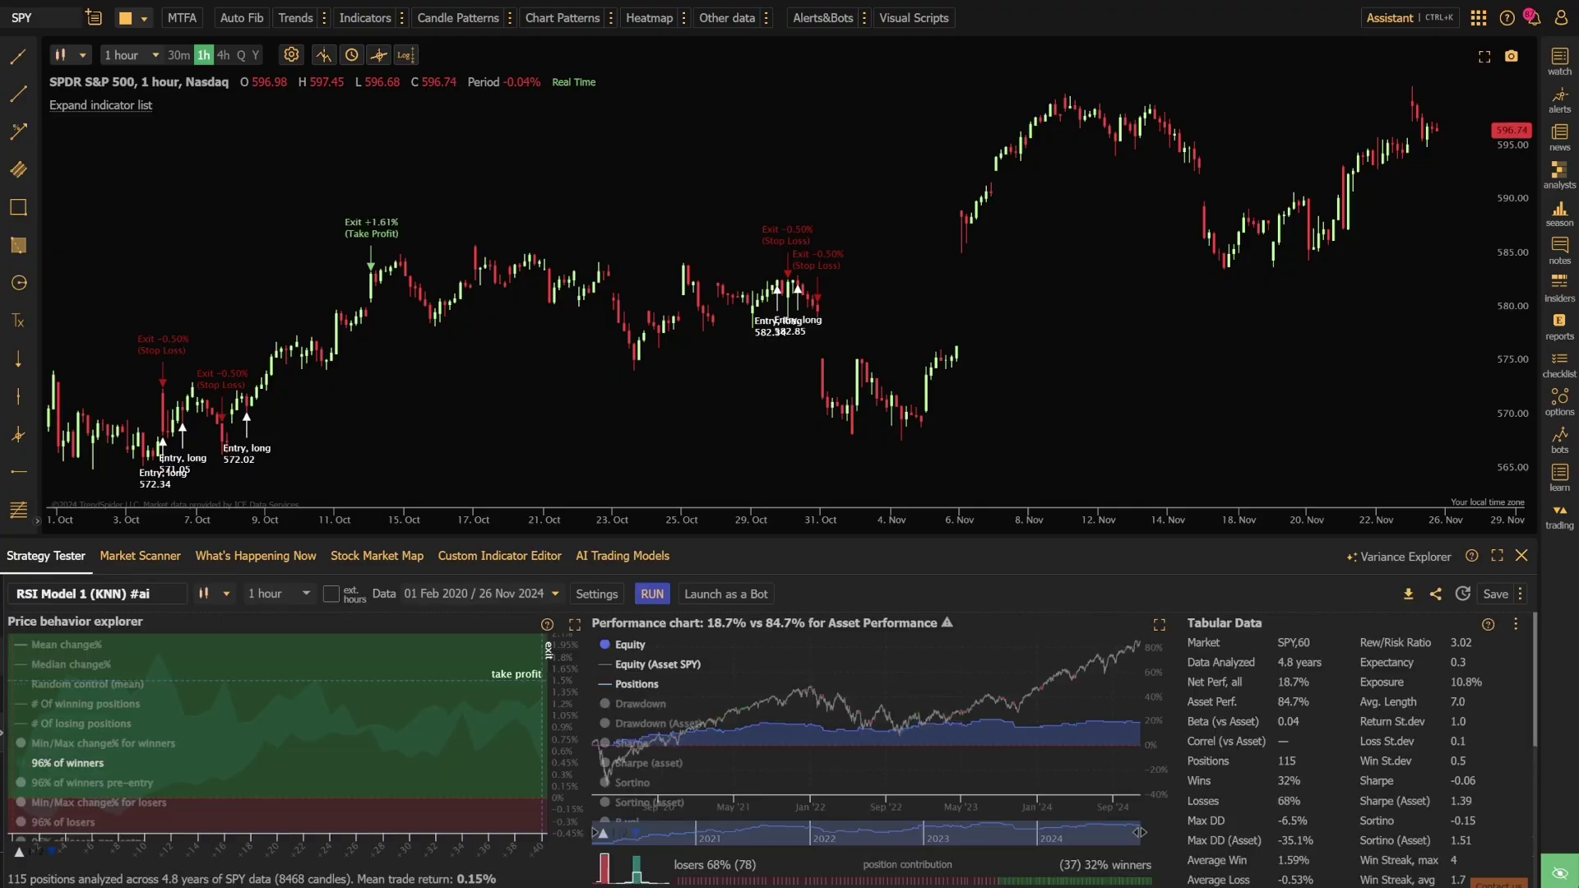
{"action": "left_click", "coordinate": [1497, 556]}
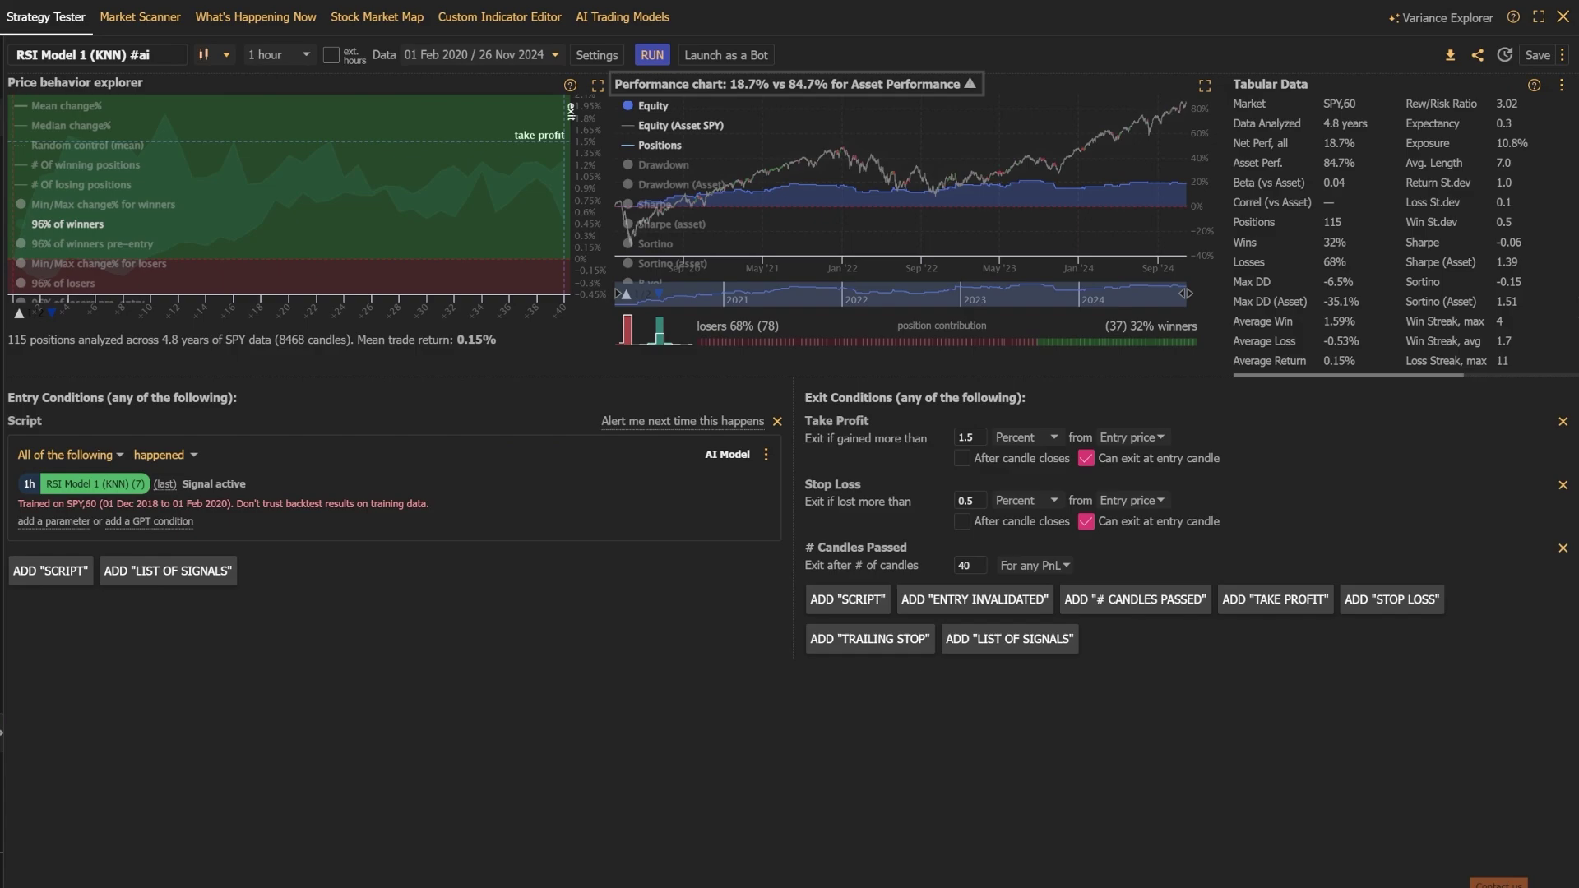
{"action": "left_click", "coordinate": [1206, 85]}
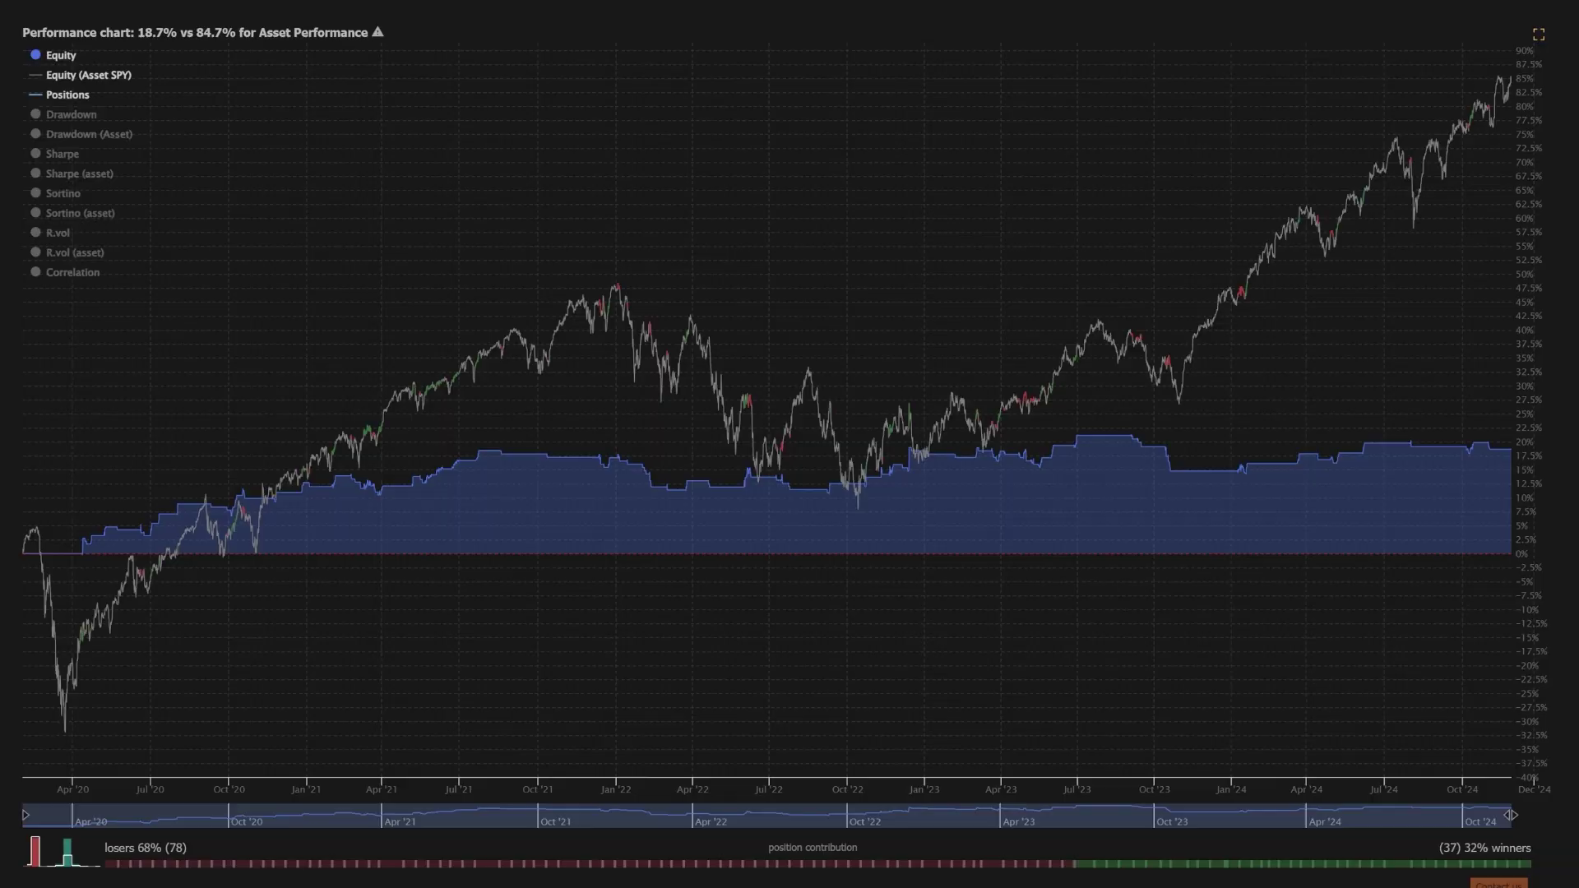
{"action": "key", "text": "Escape"}
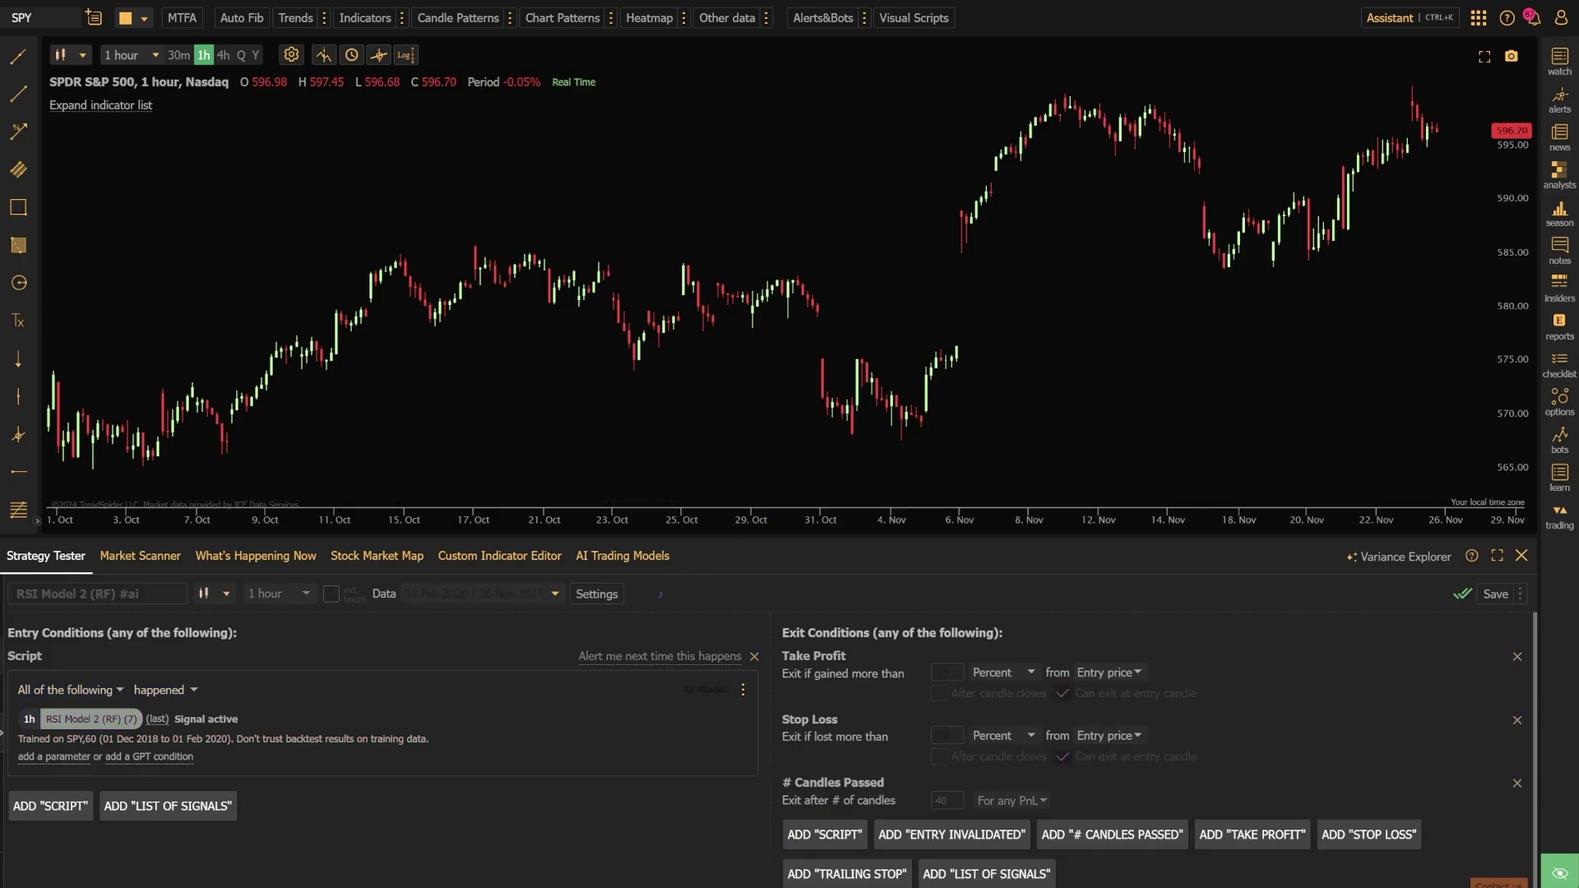
Step: Inspect the enlarged RSI Model 2 (RF) performance chart: 53.5% versus SPY's 84.7%
{"action": "left_click", "coordinate": [1497, 557]}
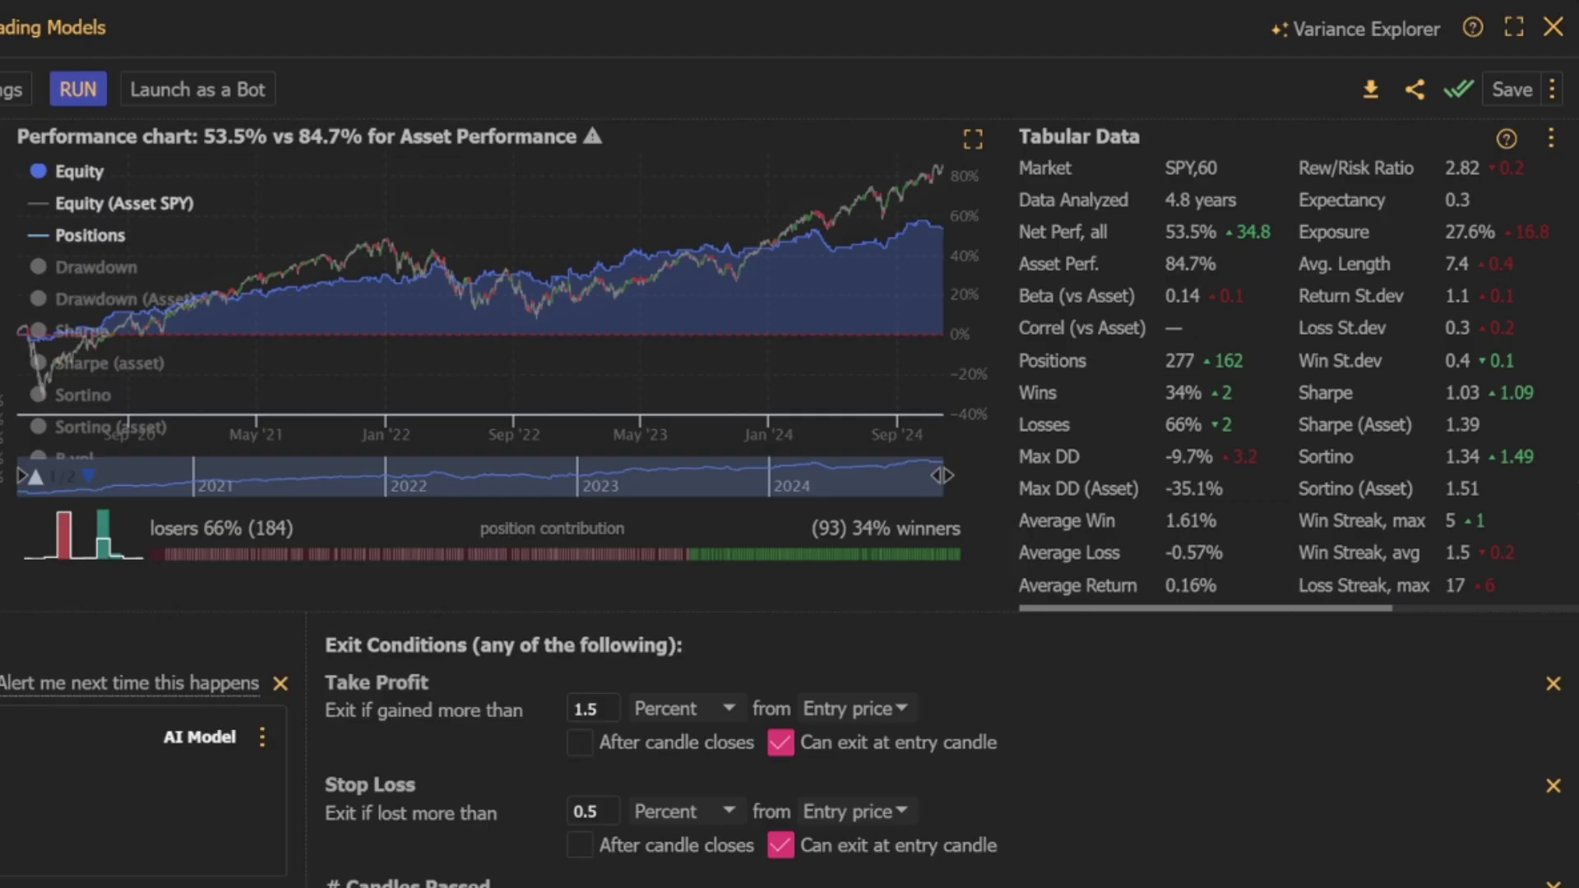
{"action": "left_click", "coordinate": [973, 140]}
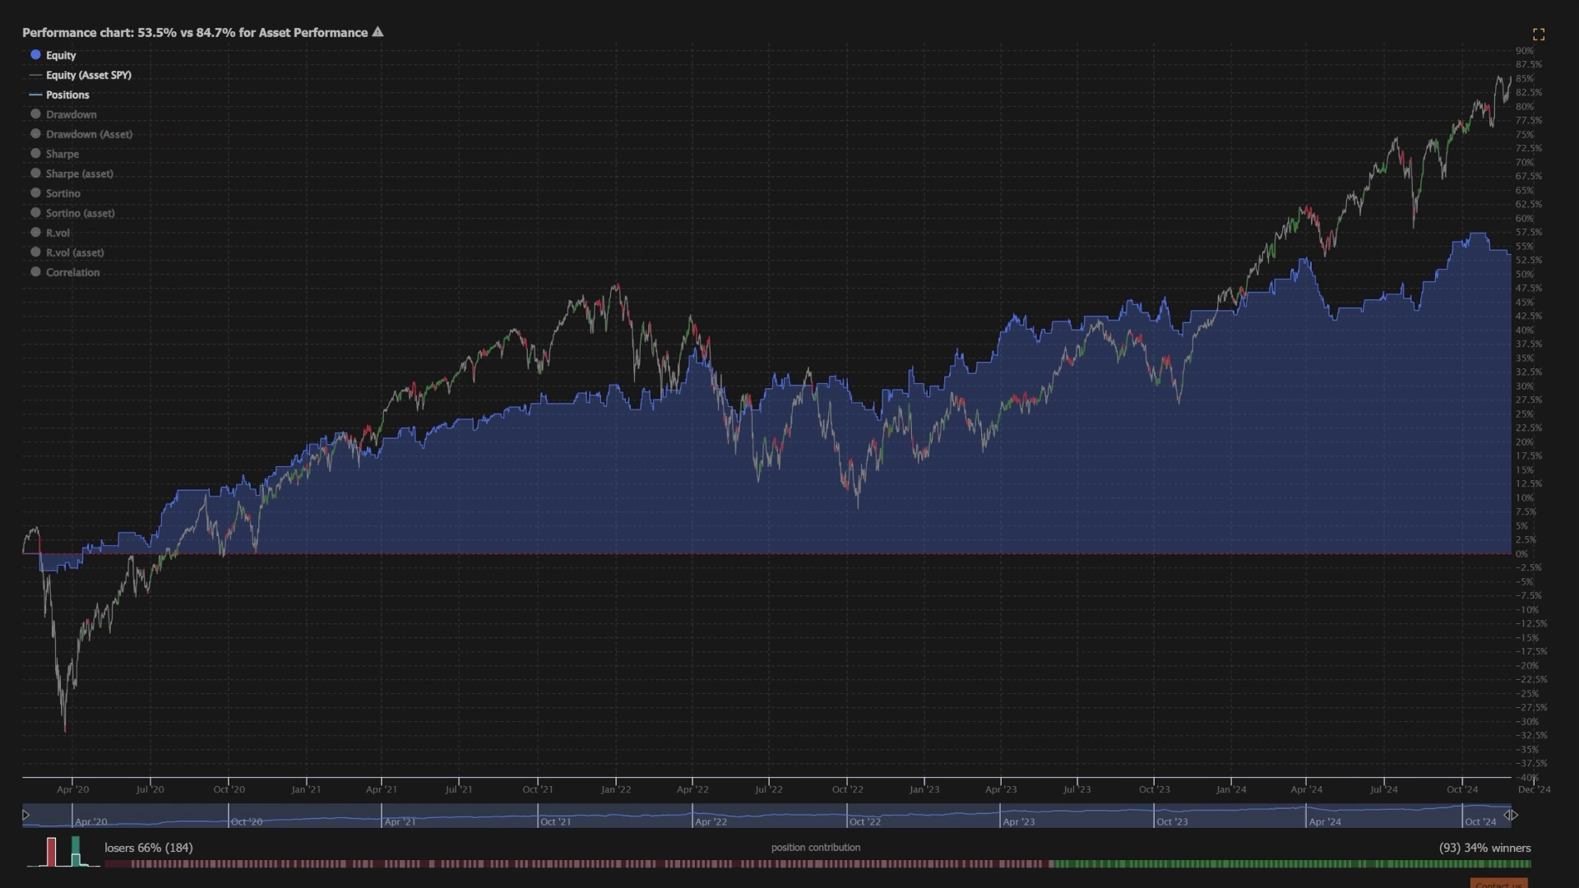
{"action": "left_click", "coordinate": [1538, 35]}
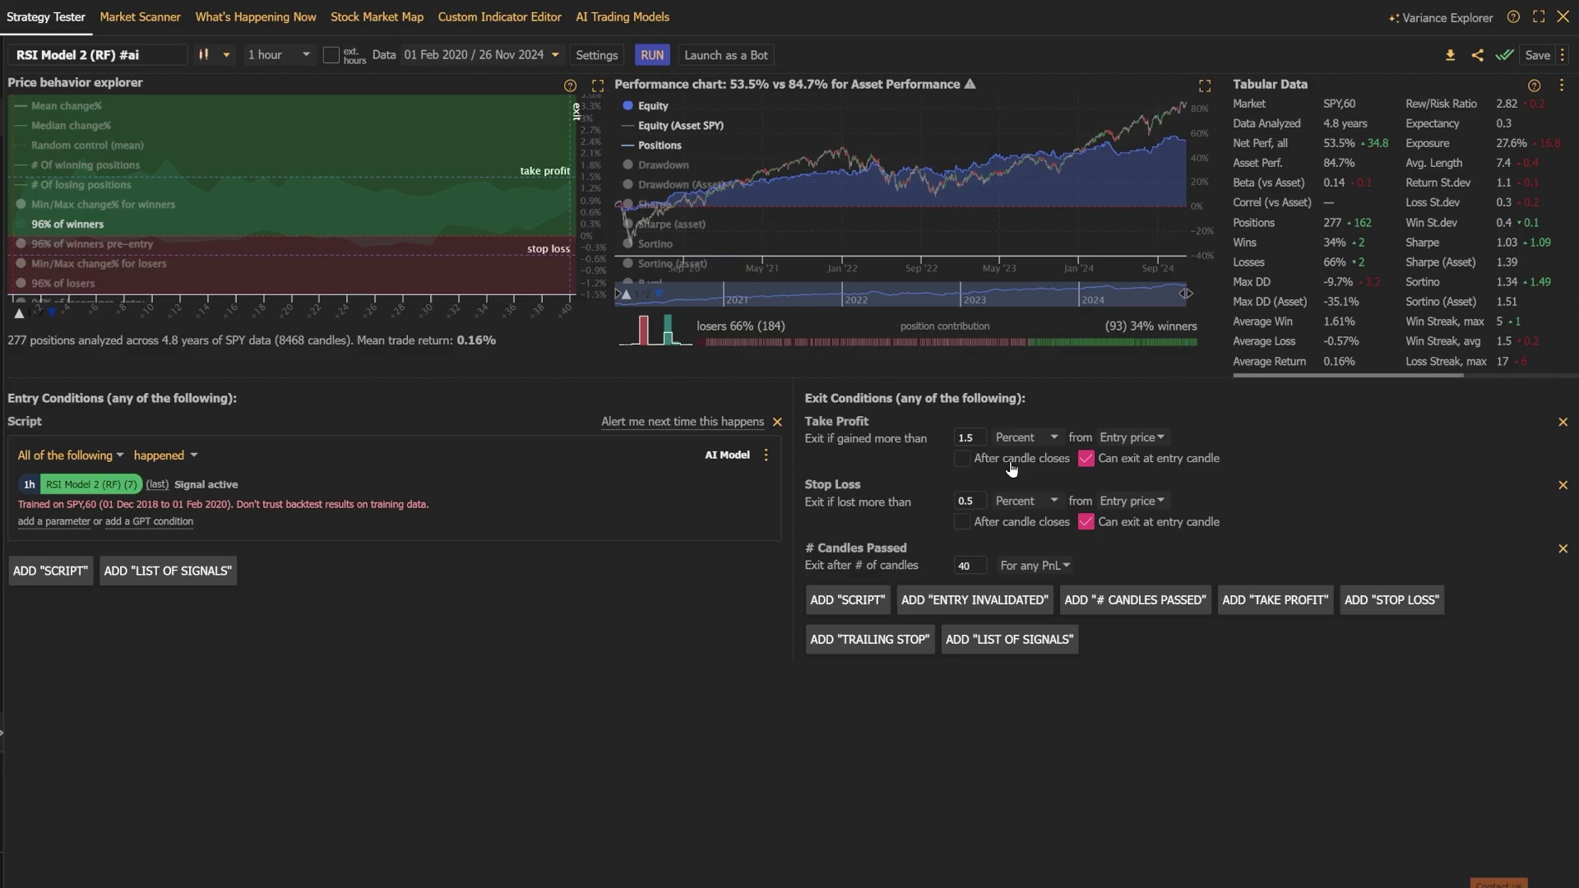
Step: Rerun RSI Model 2 (RF) with 5% take profit, 2% stop loss, 35-candle exit, reaching 119.4%
{"action": "double_click", "coordinate": [983, 439]}
{"action": "type", "text": "5"}
{"action": "double_click", "coordinate": [982, 501]}
{"action": "type", "text": "2"}
{"action": "double_click", "coordinate": [980, 566]}
{"action": "type", "text": "35"}
{"action": "left_click", "coordinate": [653, 56]}
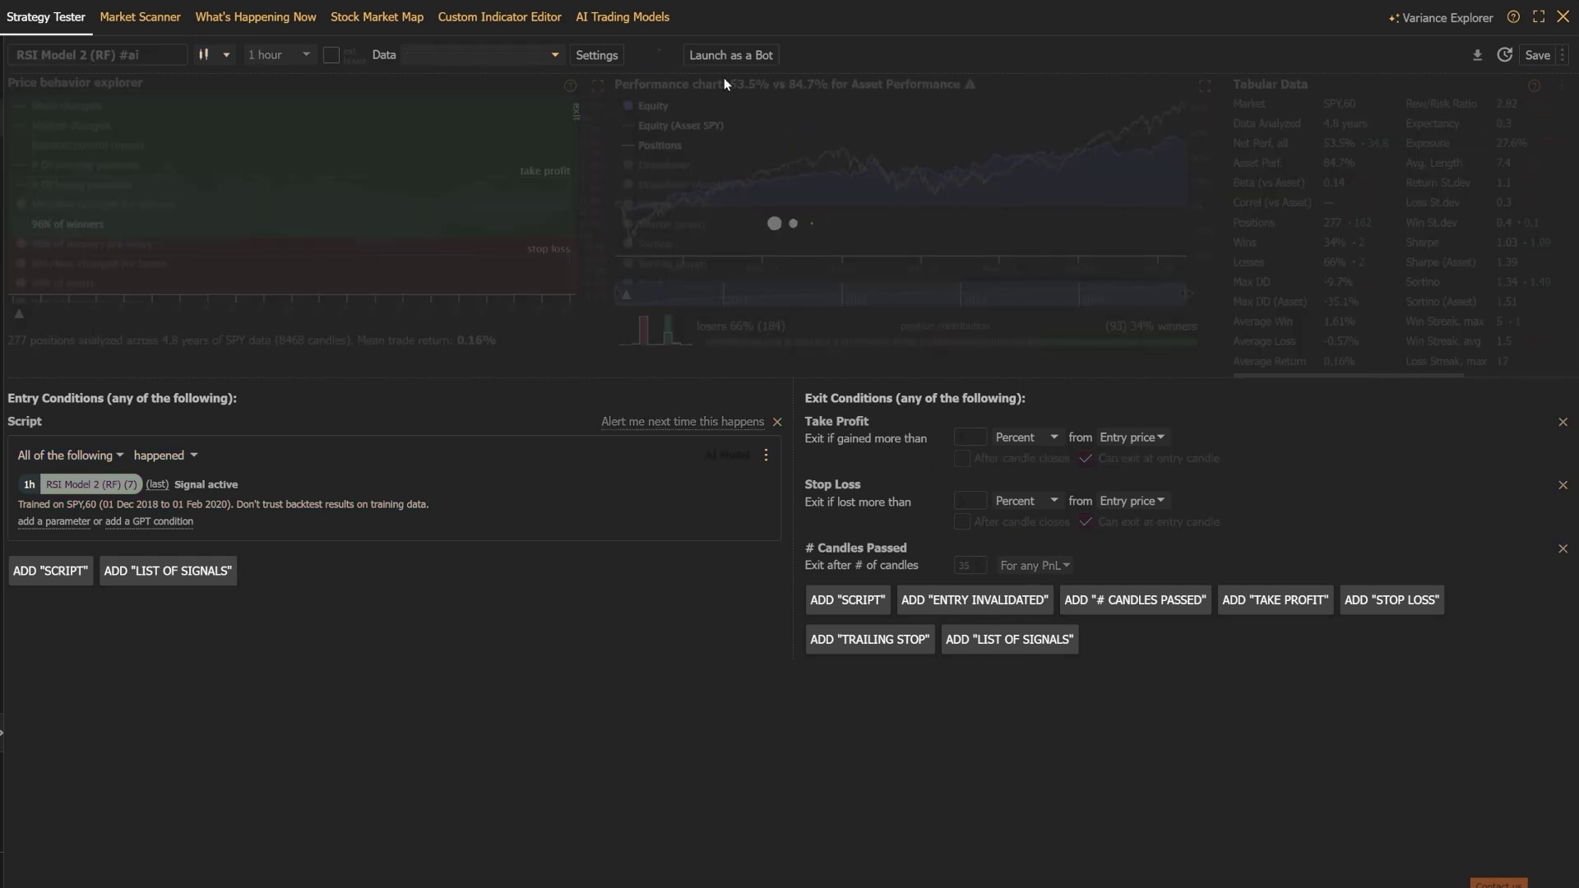
{"action": "left_click", "coordinate": [1205, 86]}
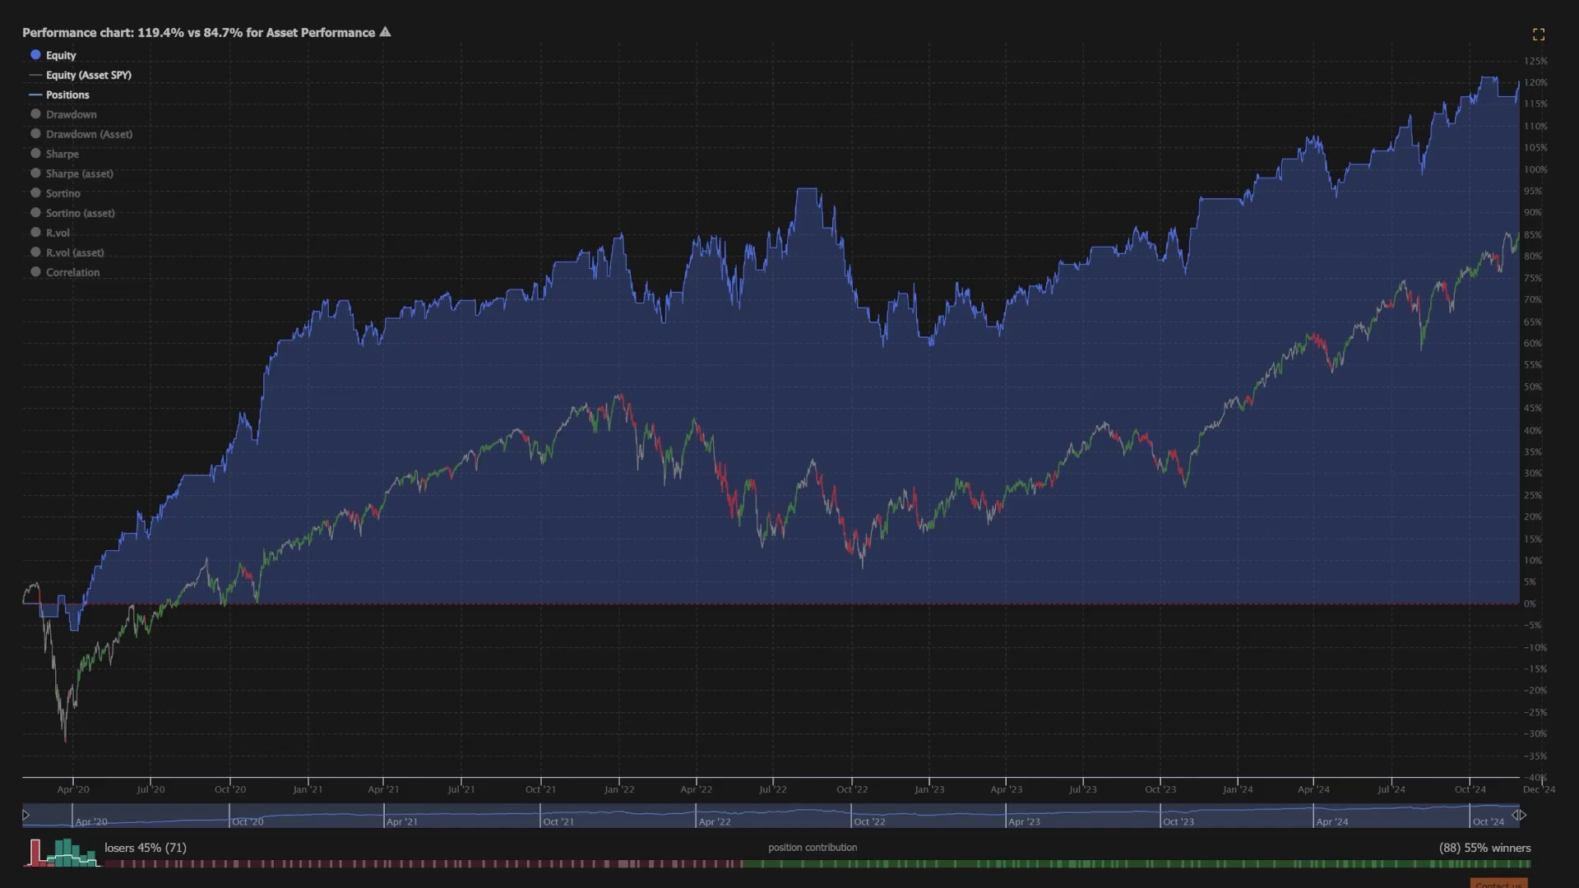
{"action": "key", "text": "Escape"}
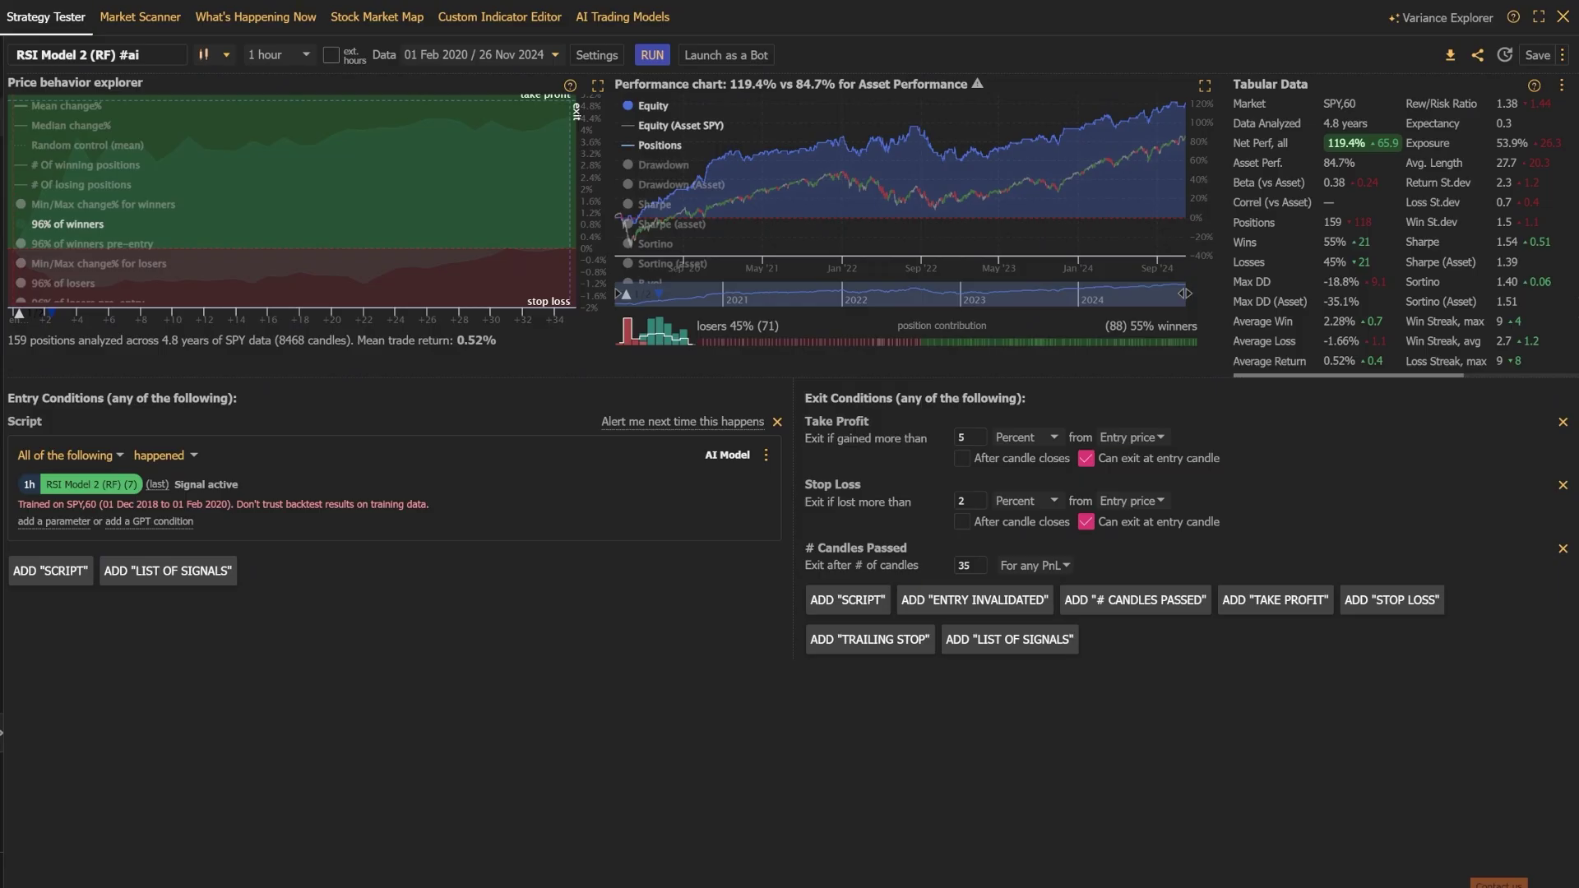
Step: Run the Strategy Variance Explorer for RSI Model 2 (RF) with ten resolutions selected
{"action": "left_click", "coordinate": [1426, 18]}
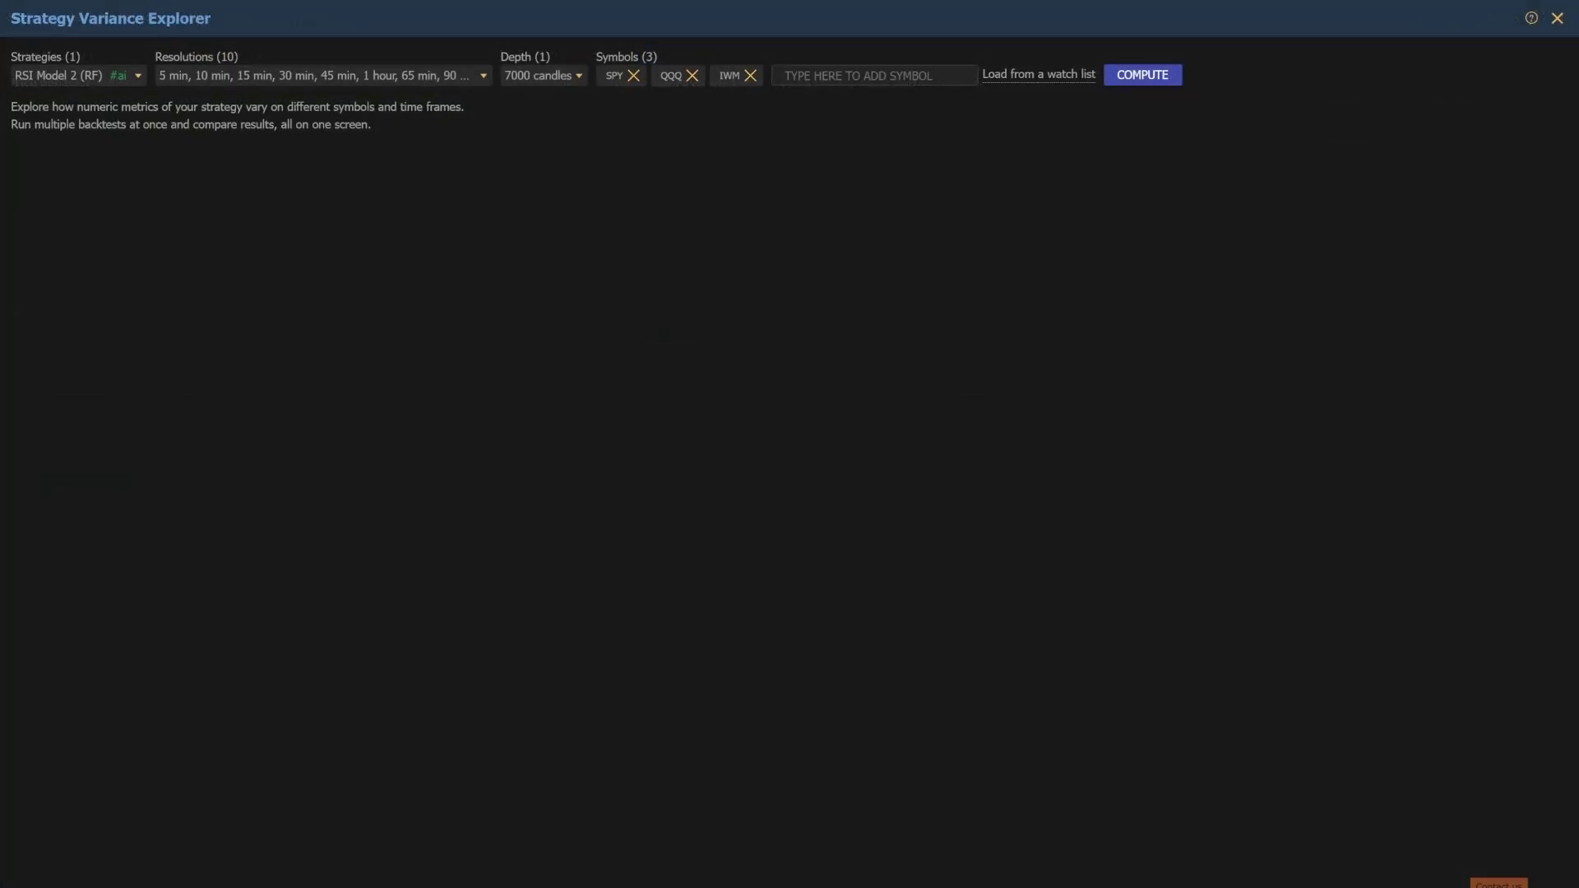
{"action": "left_click", "coordinate": [482, 75]}
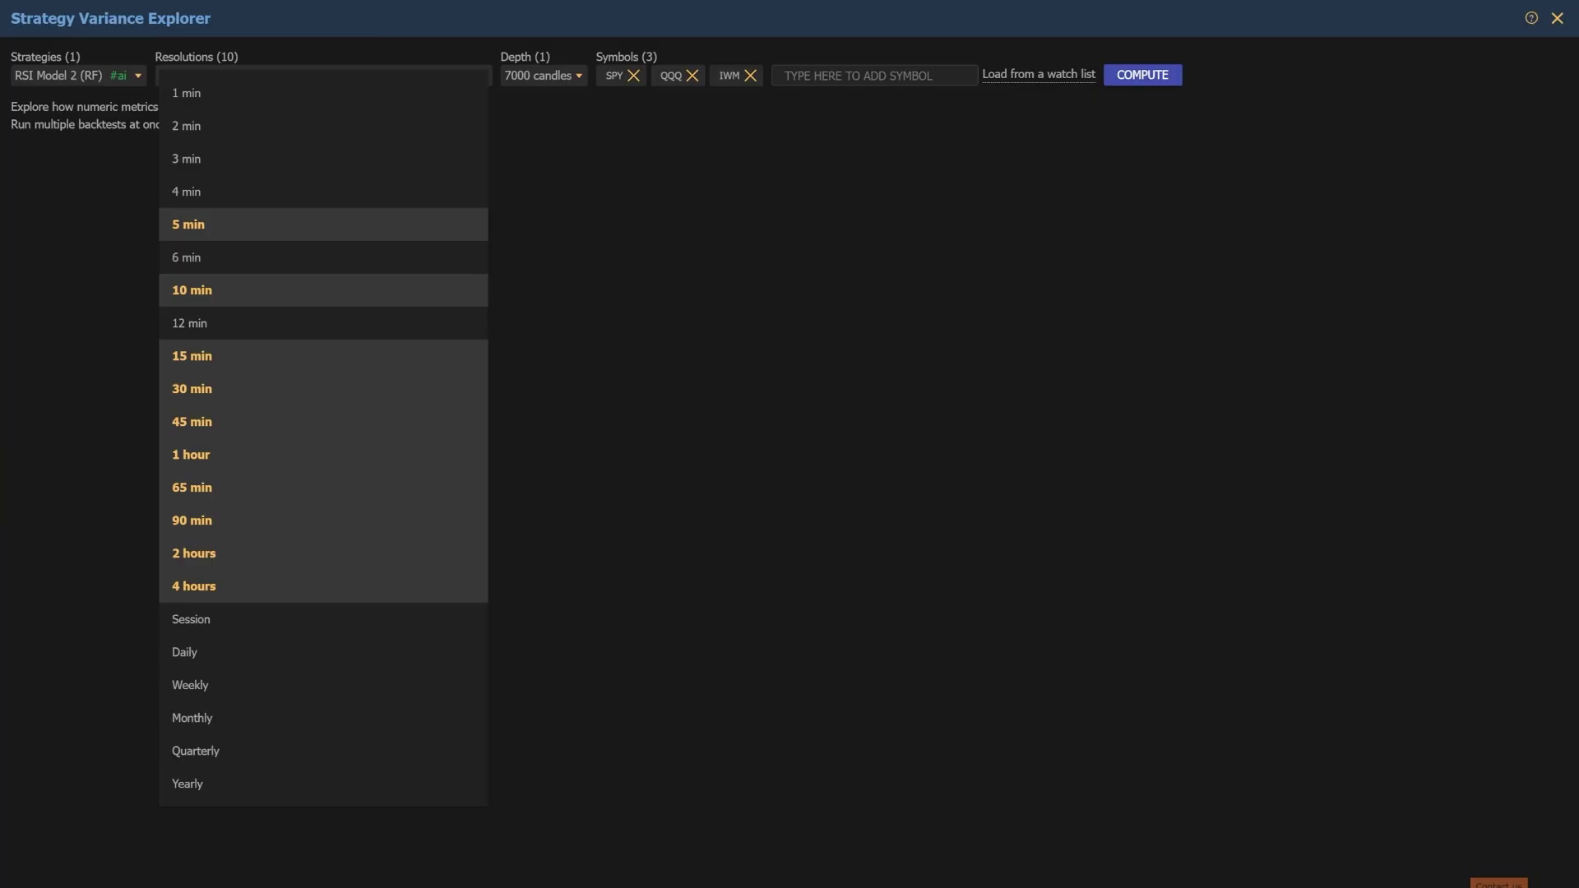
{"action": "left_click", "coordinate": [496, 46]}
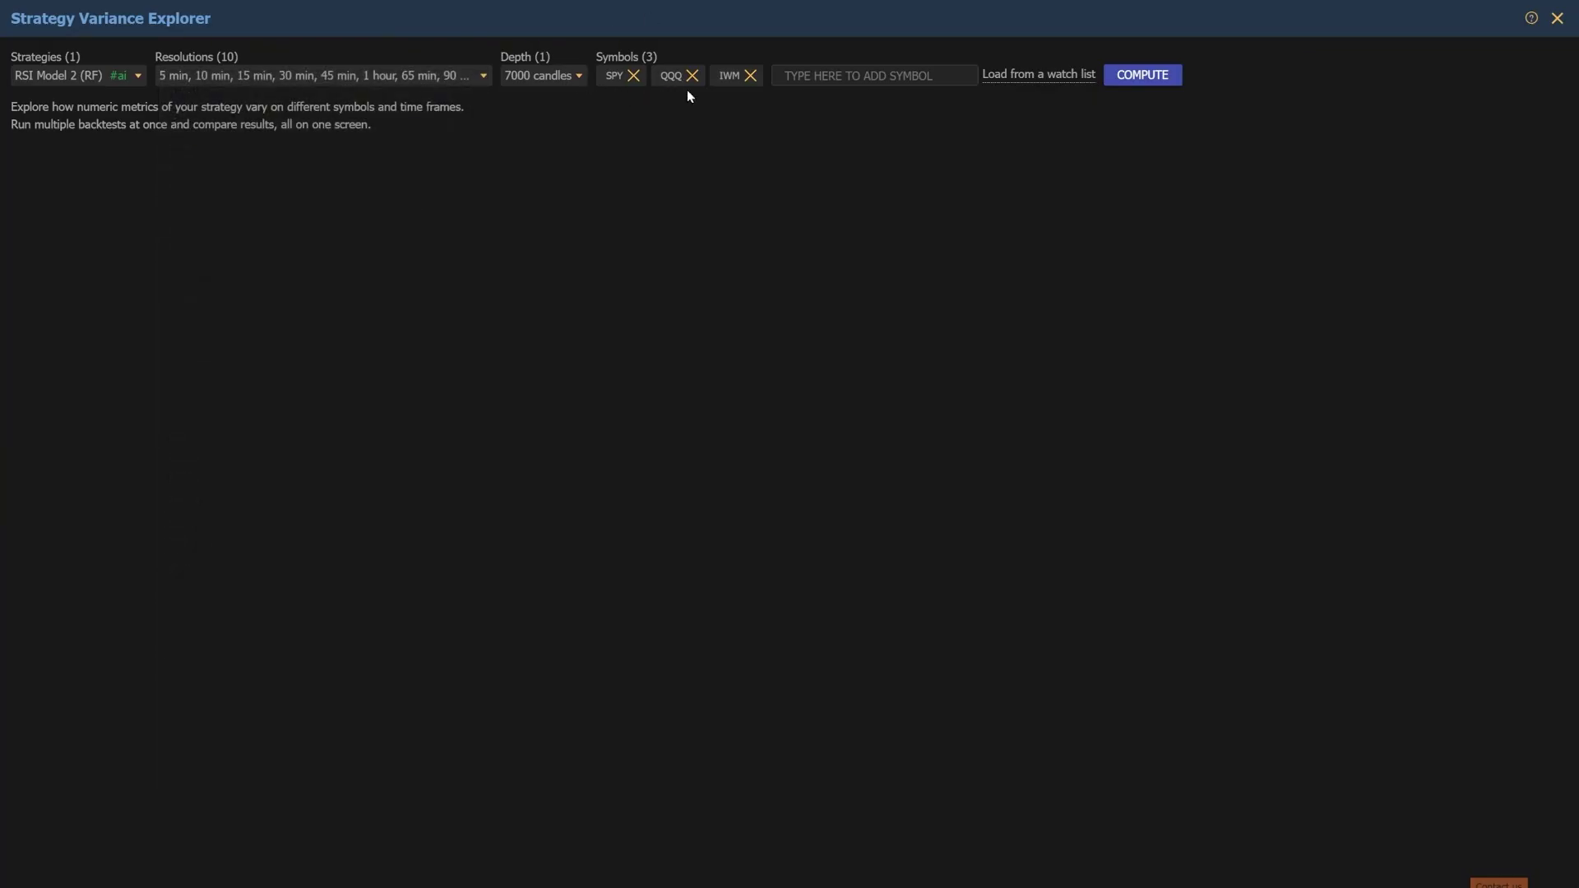
{"action": "left_click", "coordinate": [1123, 75]}
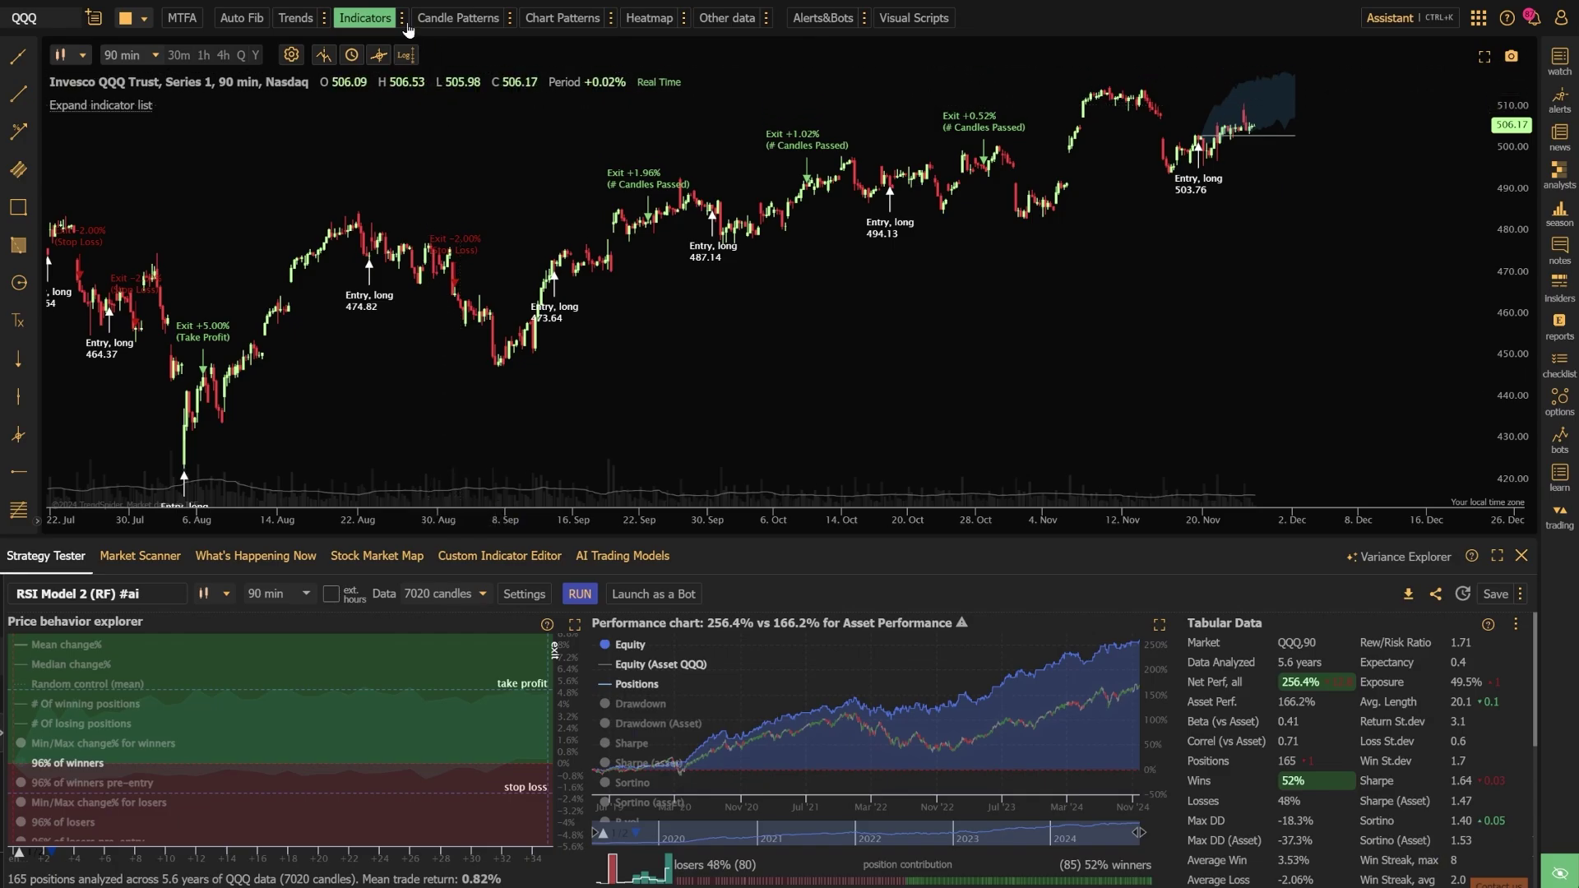
Step: Search 'rsi model 2' and apply the RSI Model 2 (RF) indicator to the QQQ chart
{"action": "left_click", "coordinate": [403, 20]}
{"action": "type", "text": "rs"}
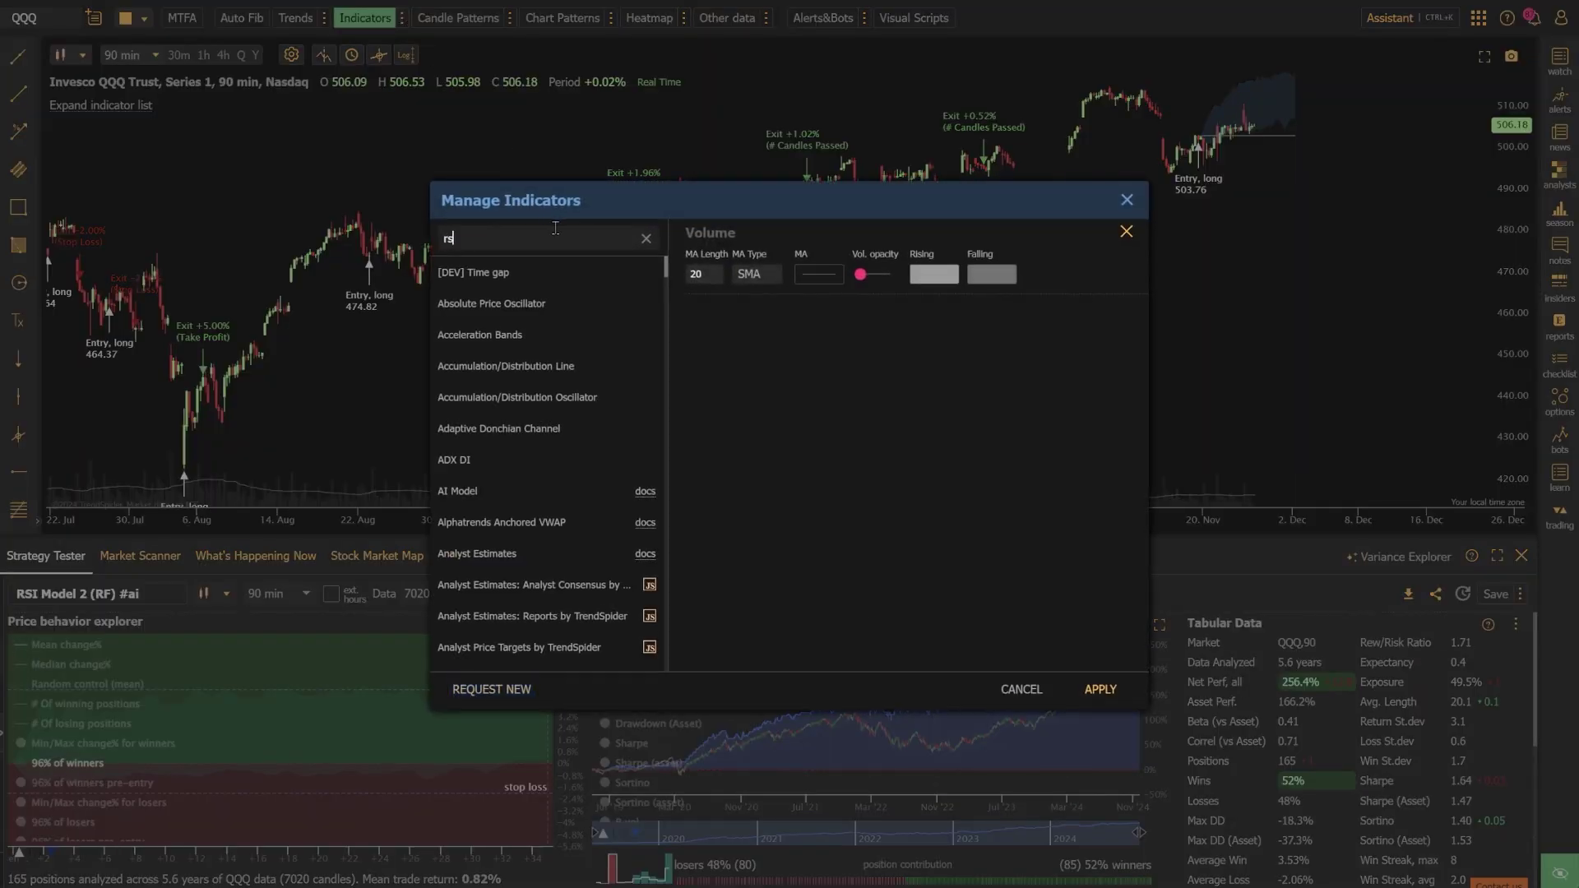
{"action": "type", "text": "i model 2"}
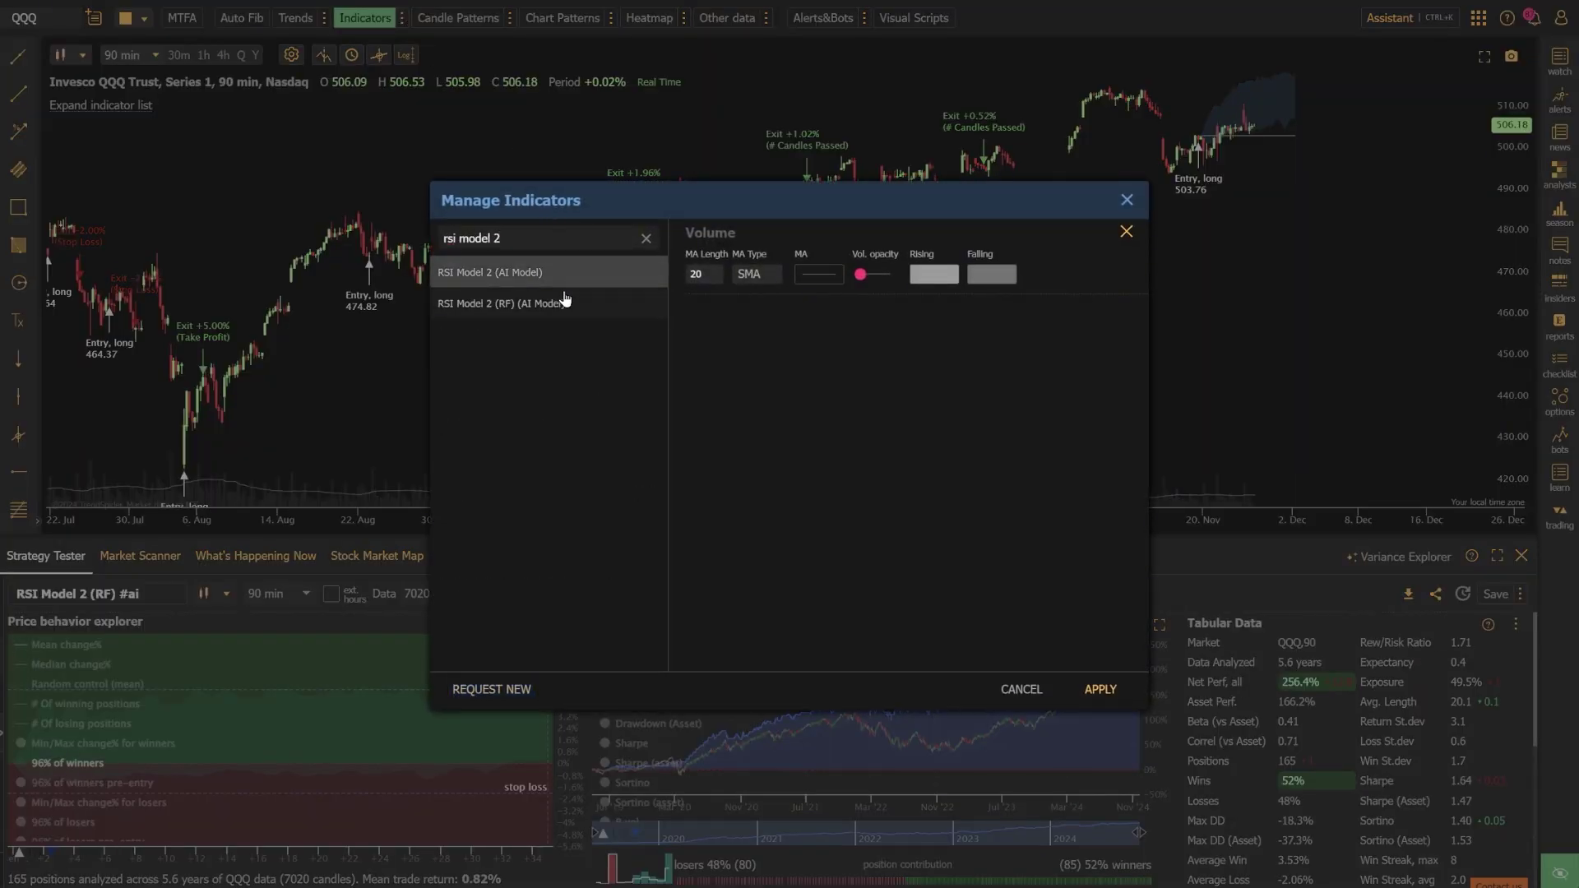
{"action": "left_click", "coordinate": [559, 303]}
{"action": "left_click", "coordinate": [1099, 688]}
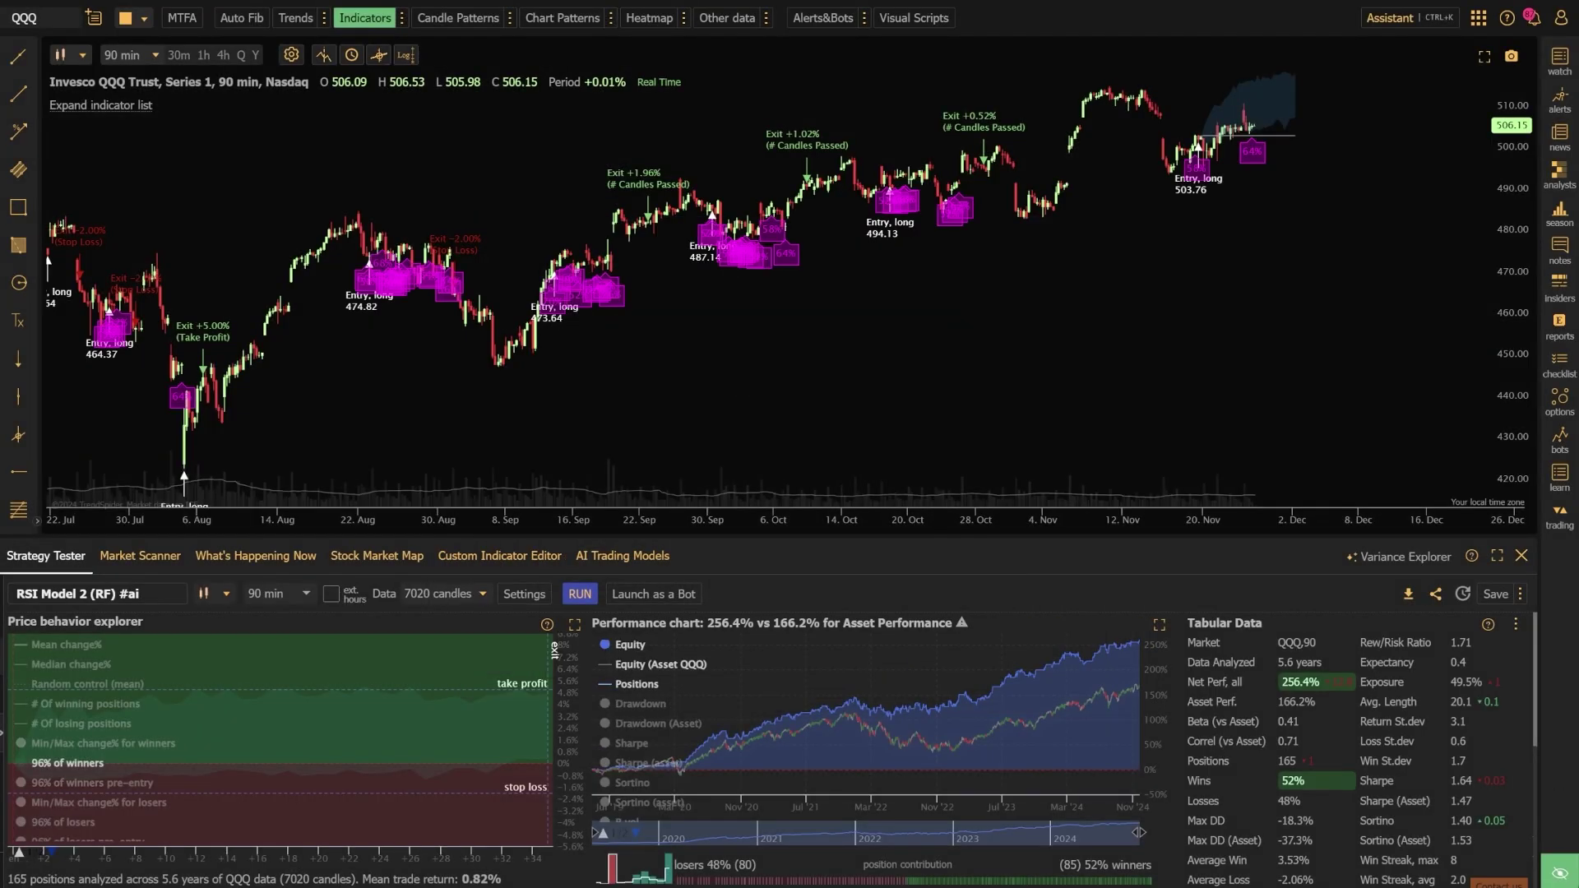
Step: View the chart full-screen, zoom in on the signals, then exit full-screen
{"action": "left_click", "coordinate": [1485, 56]}
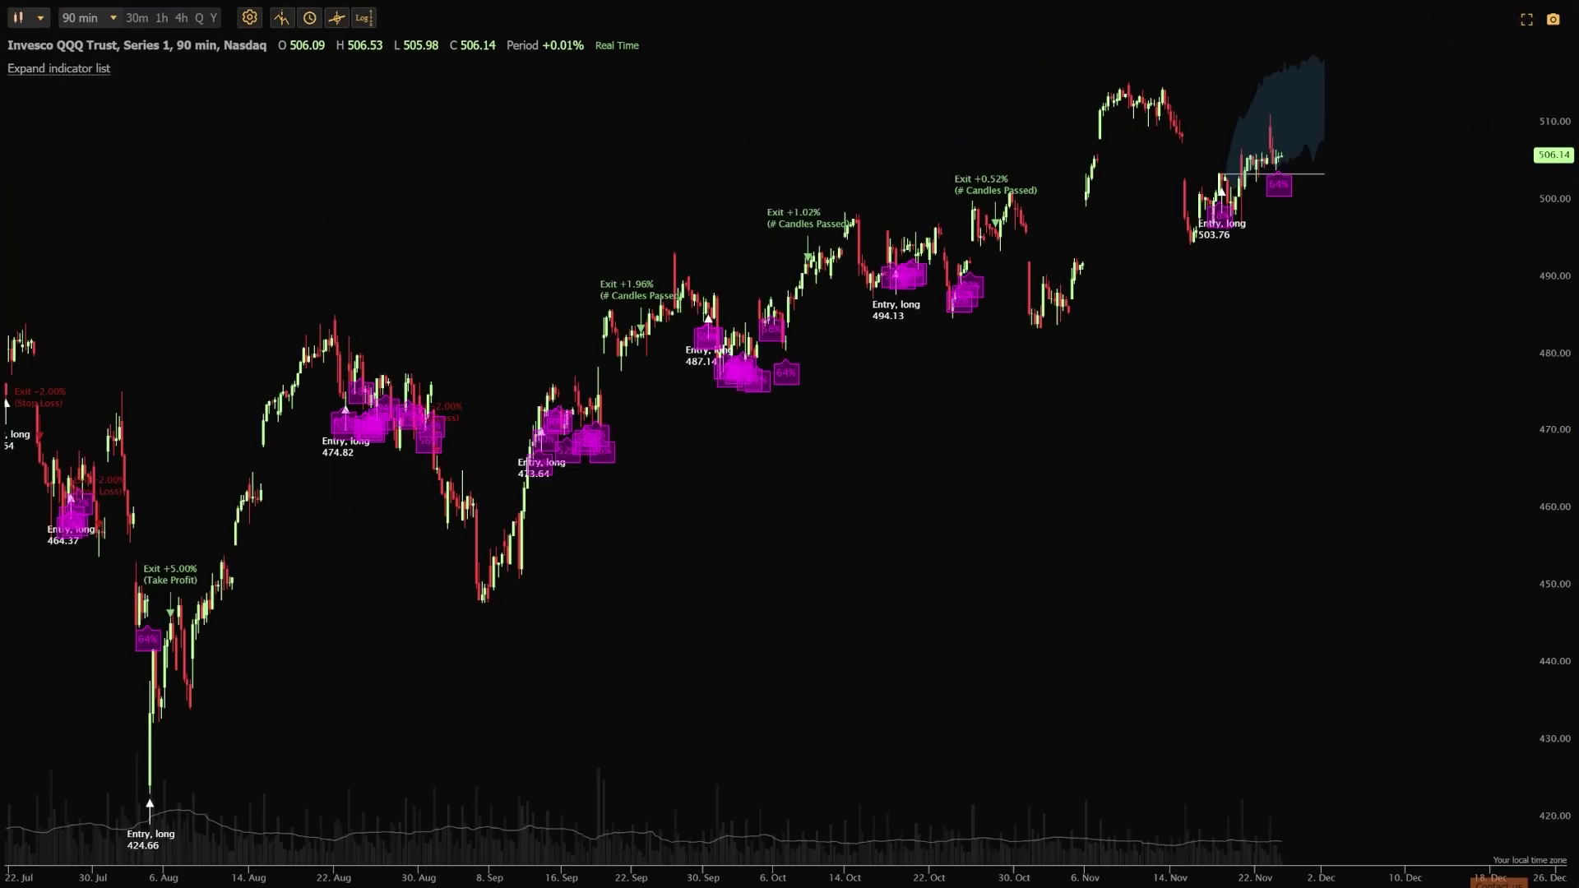
{"action": "scroll", "coordinate": [389, 823], "scroll_direction": "up", "scroll_amount": 5}
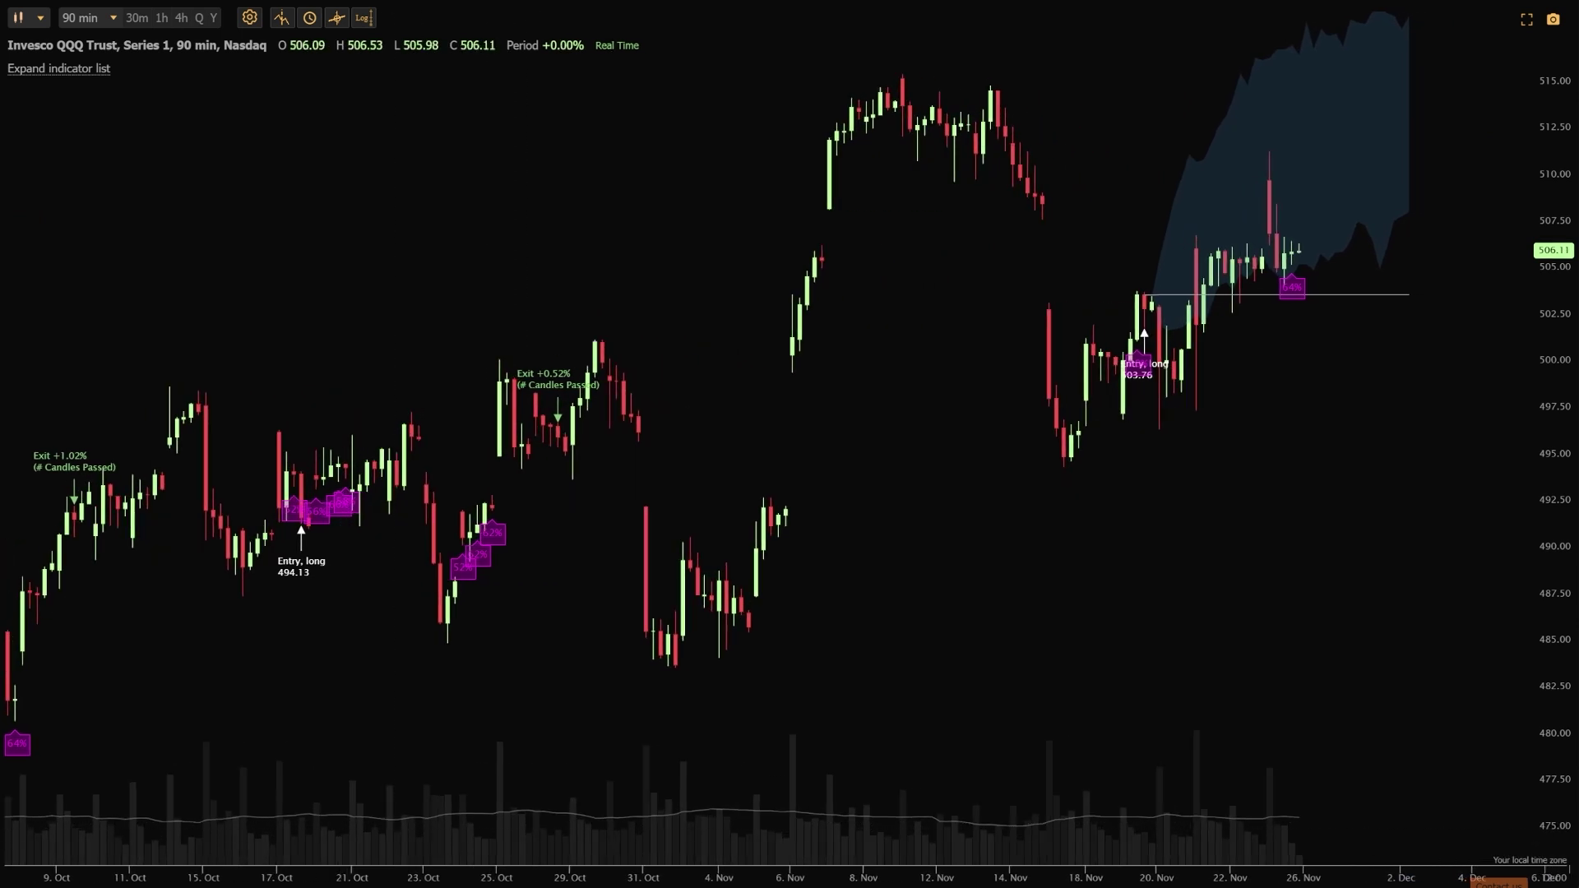
{"action": "key", "text": "Escape"}
Step: Start a QQQ multi-factor alert with the condition 'AI Model 90m RSI Model 2 (RF) signal emerged'
{"action": "left_click", "coordinate": [823, 17]}
{"action": "left_click", "coordinate": [906, 73]}
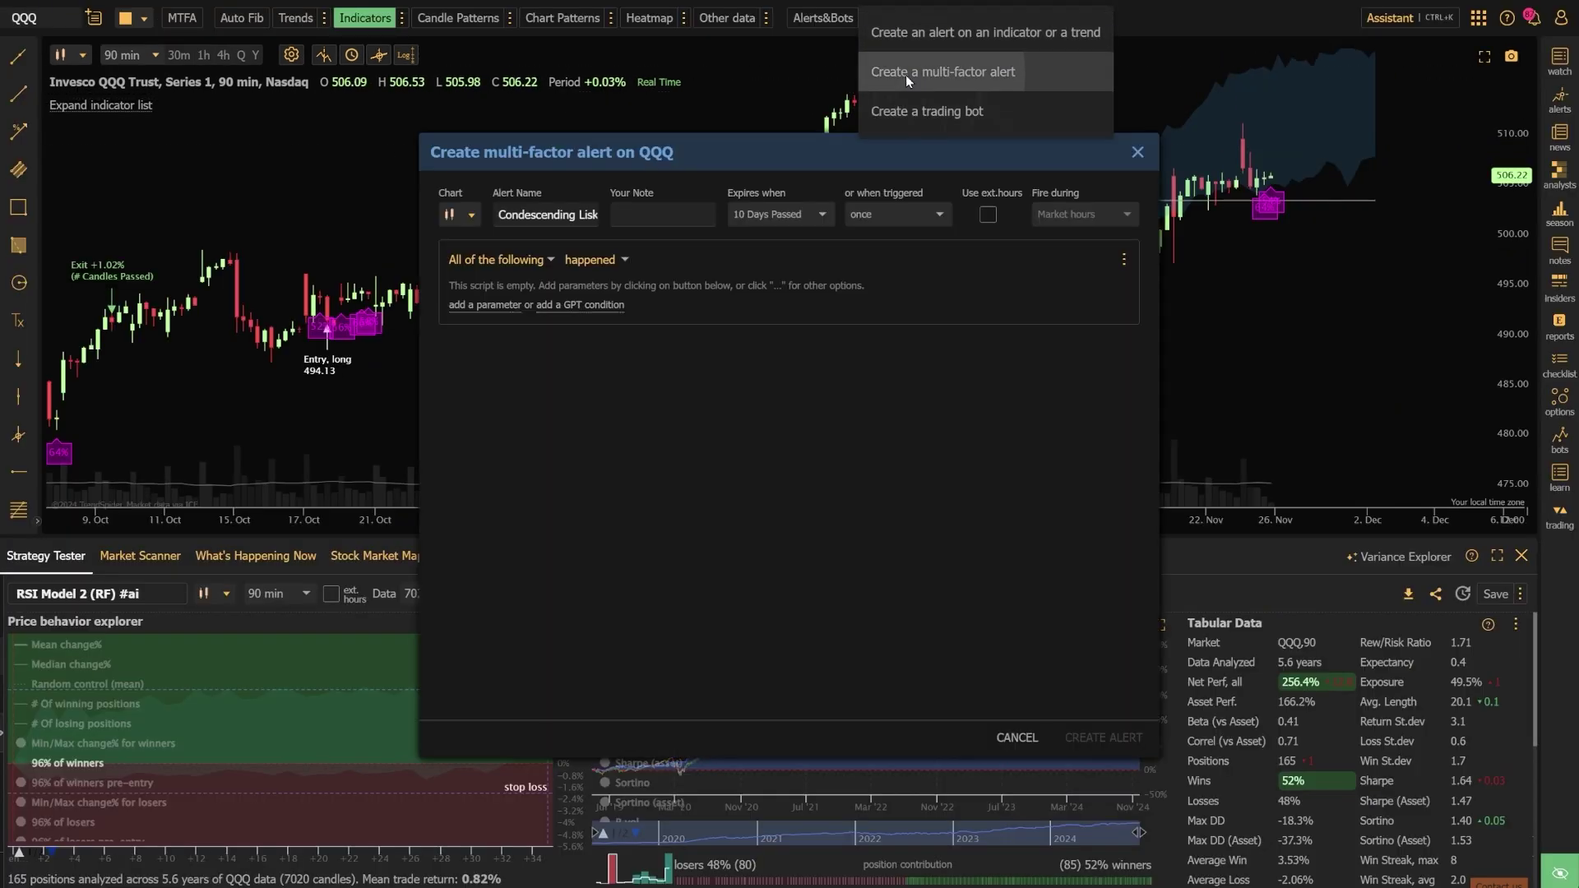
{"action": "left_click", "coordinate": [476, 306]}
{"action": "left_click", "coordinate": [499, 331]}
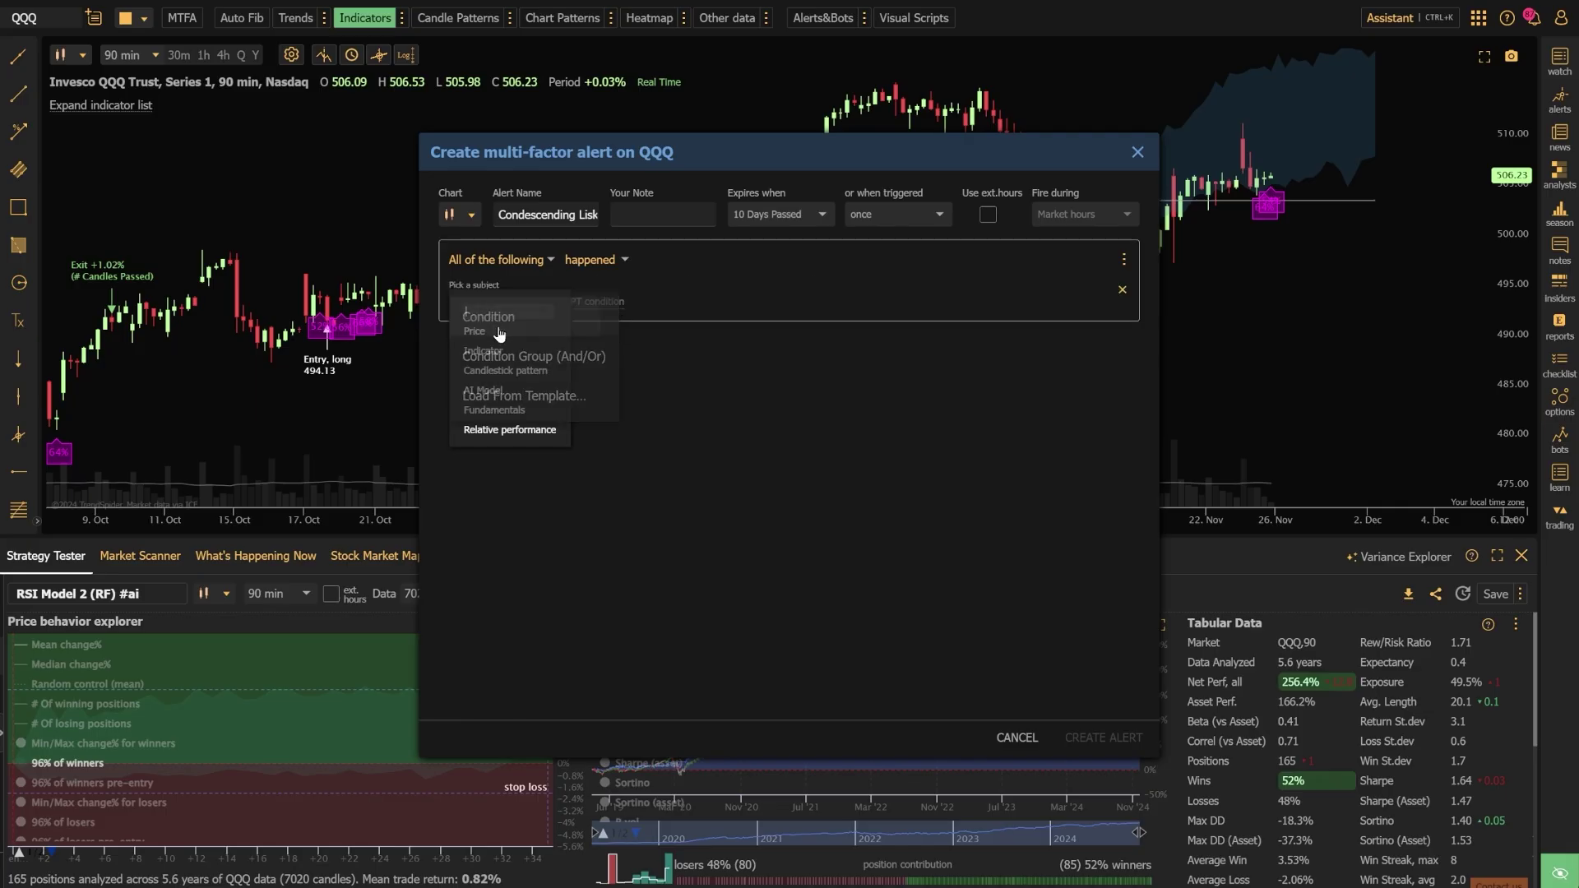
{"action": "left_click", "coordinate": [498, 393]}
{"action": "left_click", "coordinate": [475, 431]}
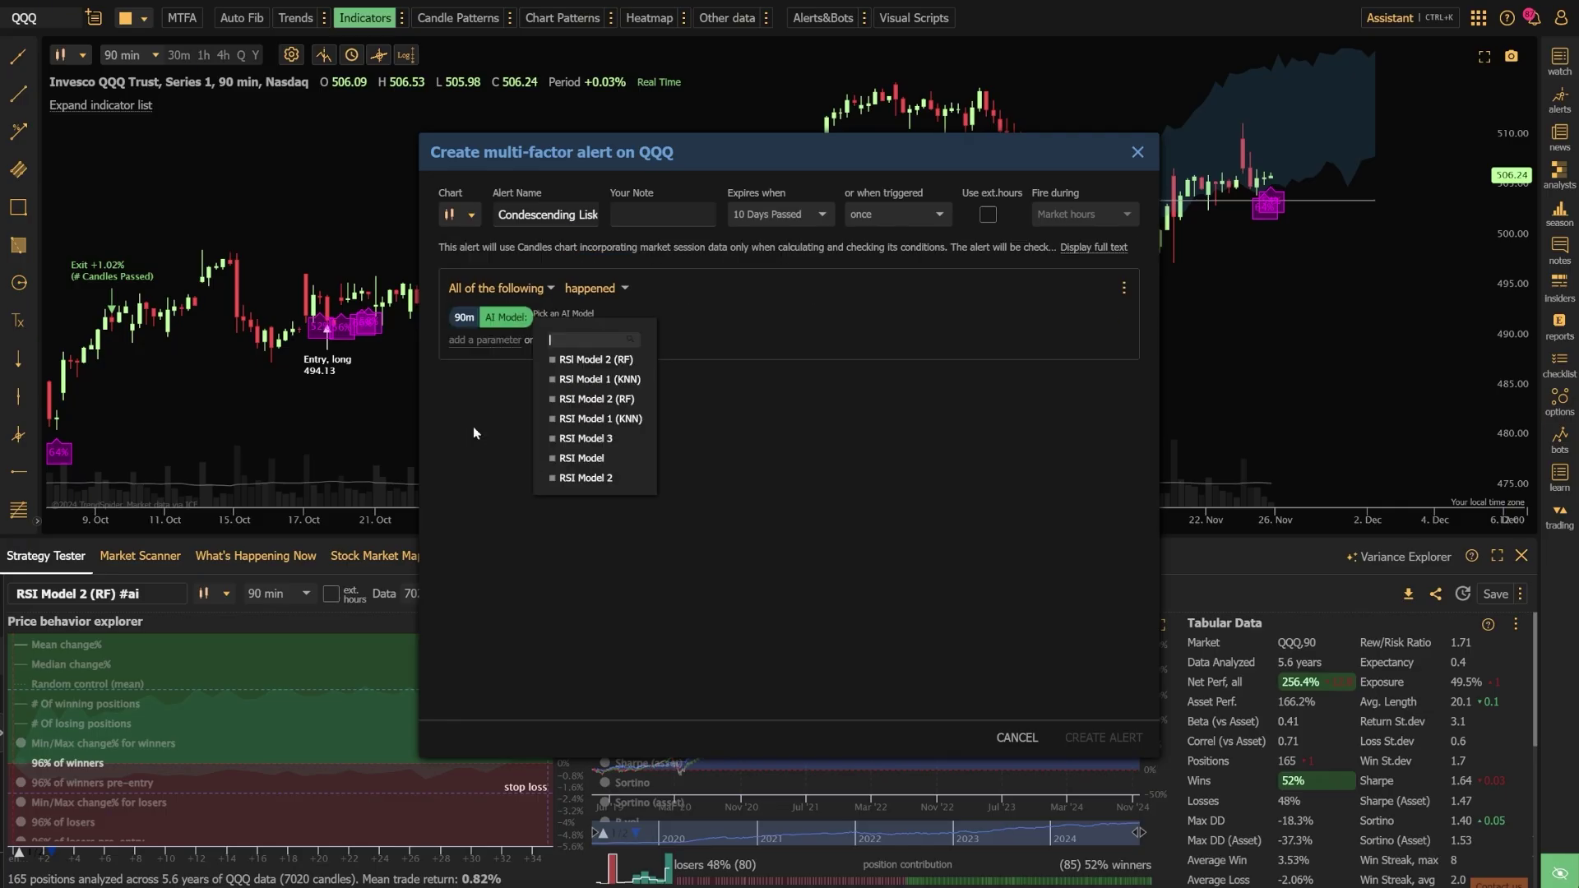
{"action": "left_click", "coordinate": [596, 359]}
{"action": "left_click", "coordinate": [649, 360]}
Step: Make the alert expire after 90 days or 20 triggers, and create it
{"action": "left_click", "coordinate": [780, 214]}
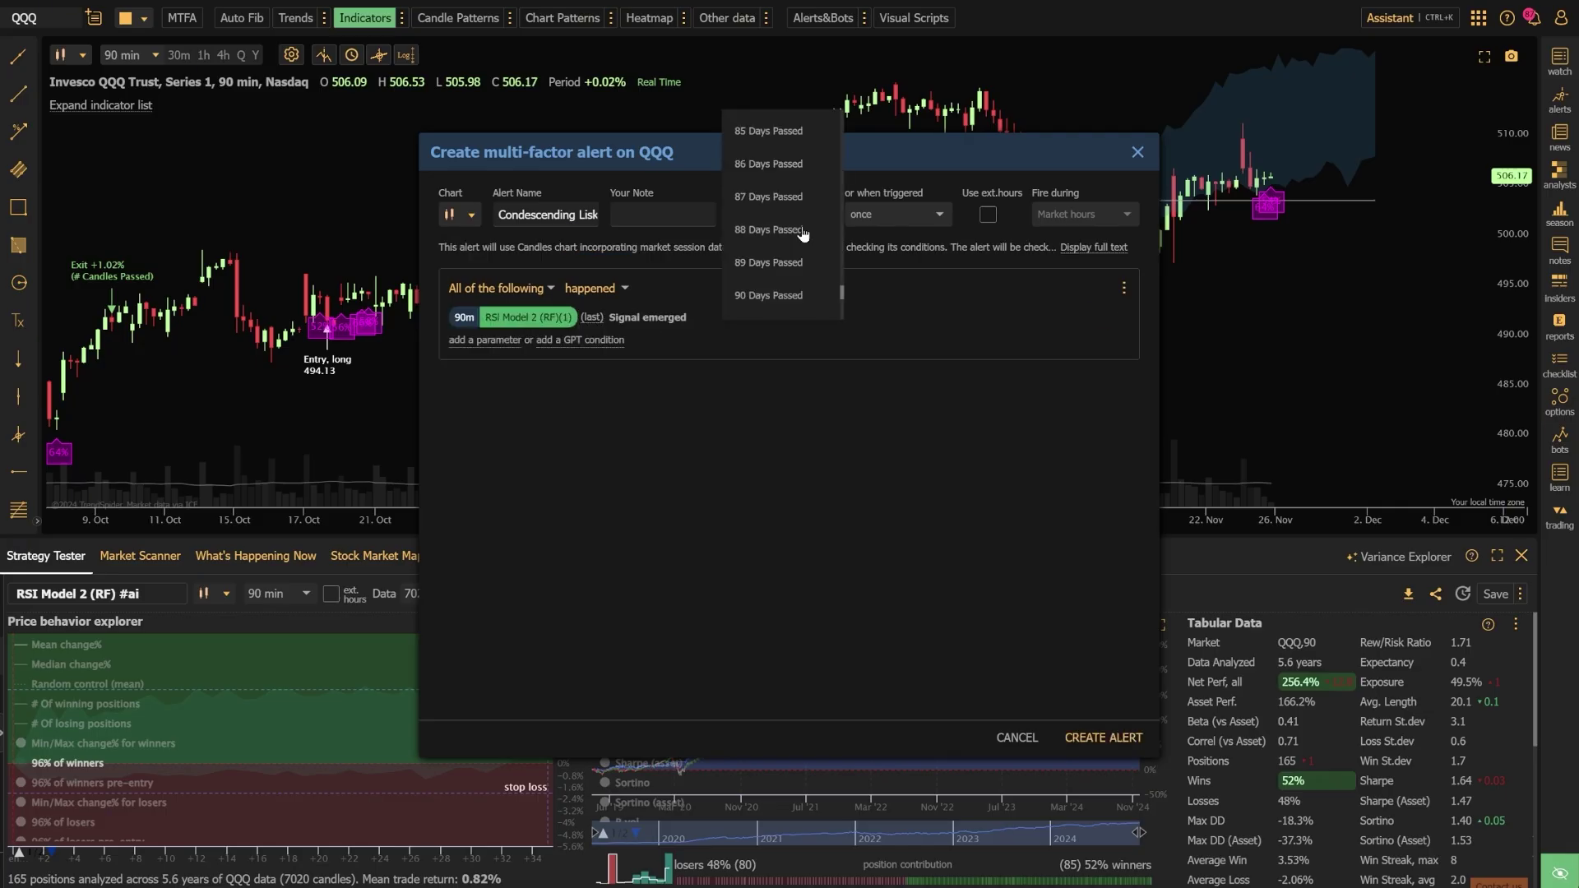
{"action": "left_click", "coordinate": [769, 295]}
{"action": "left_click", "coordinate": [896, 213]}
{"action": "scroll", "coordinate": [897, 329], "scroll_direction": "down", "scroll_amount": 3}
{"action": "left_click", "coordinate": [907, 391]}
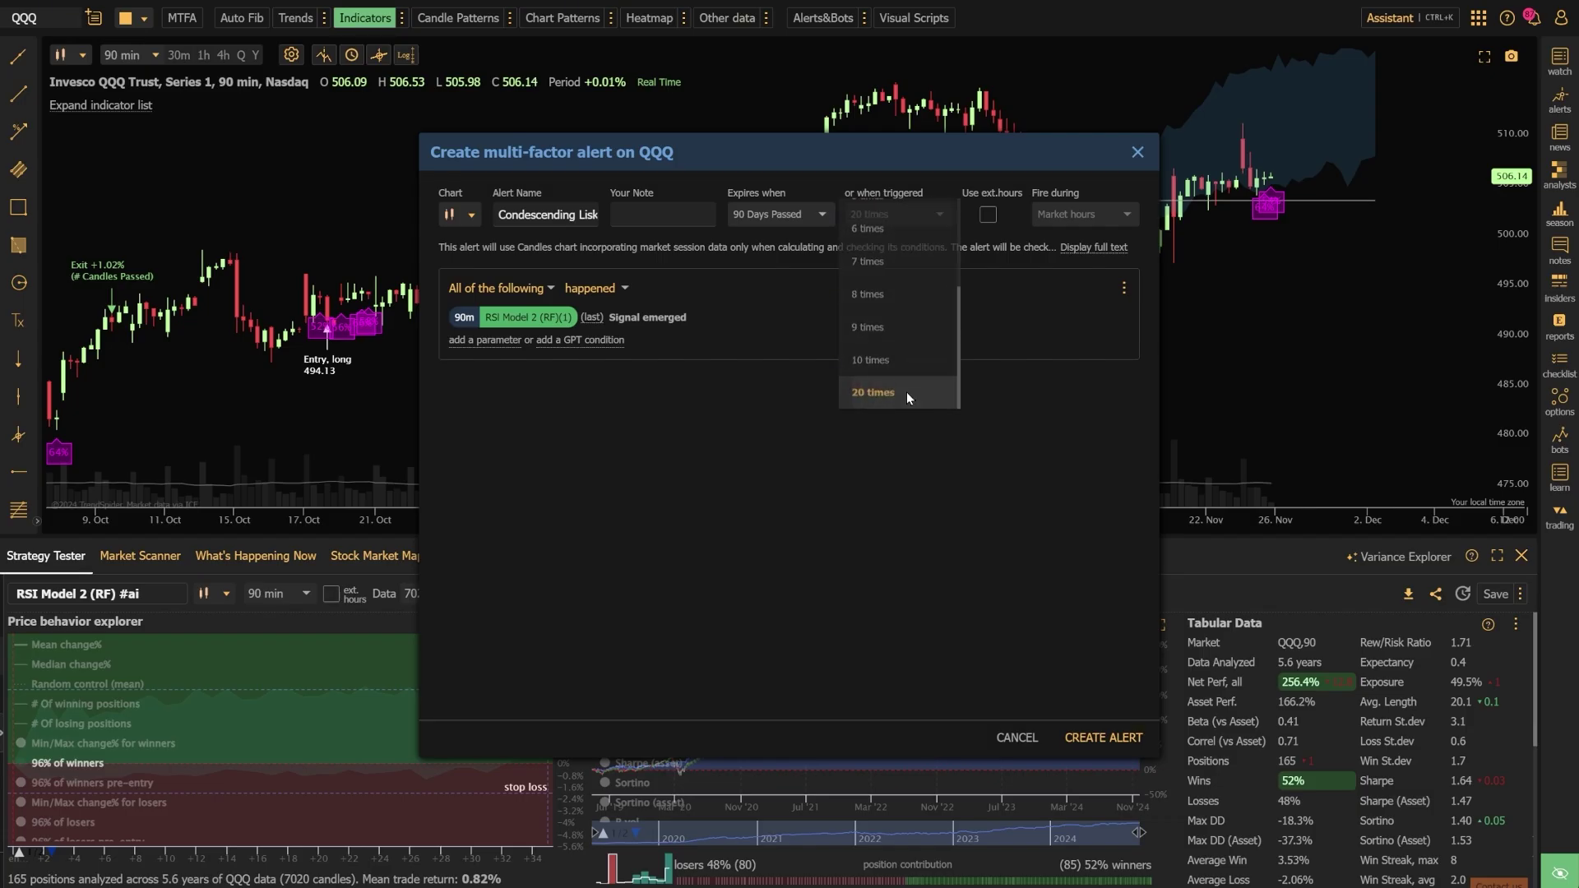
{"action": "left_click", "coordinate": [1103, 738]}
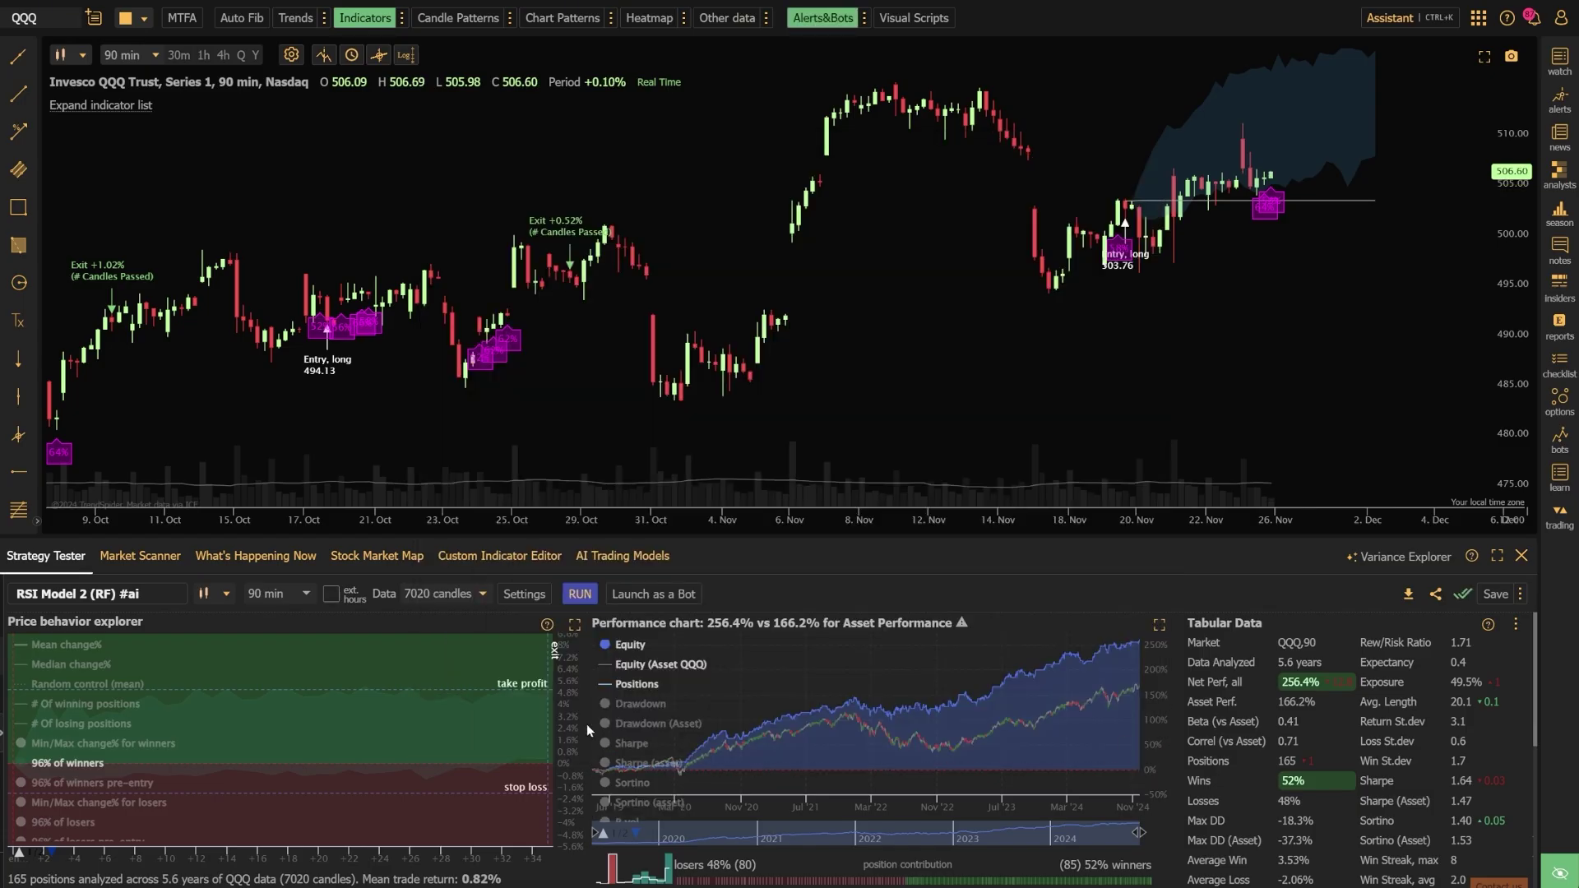
Step: Launch the strategy as a bot with email and webhook notifications, pasting entry and exit webhook URLs
{"action": "left_click", "coordinate": [670, 594]}
{"action": "left_click", "coordinate": [500, 444]}
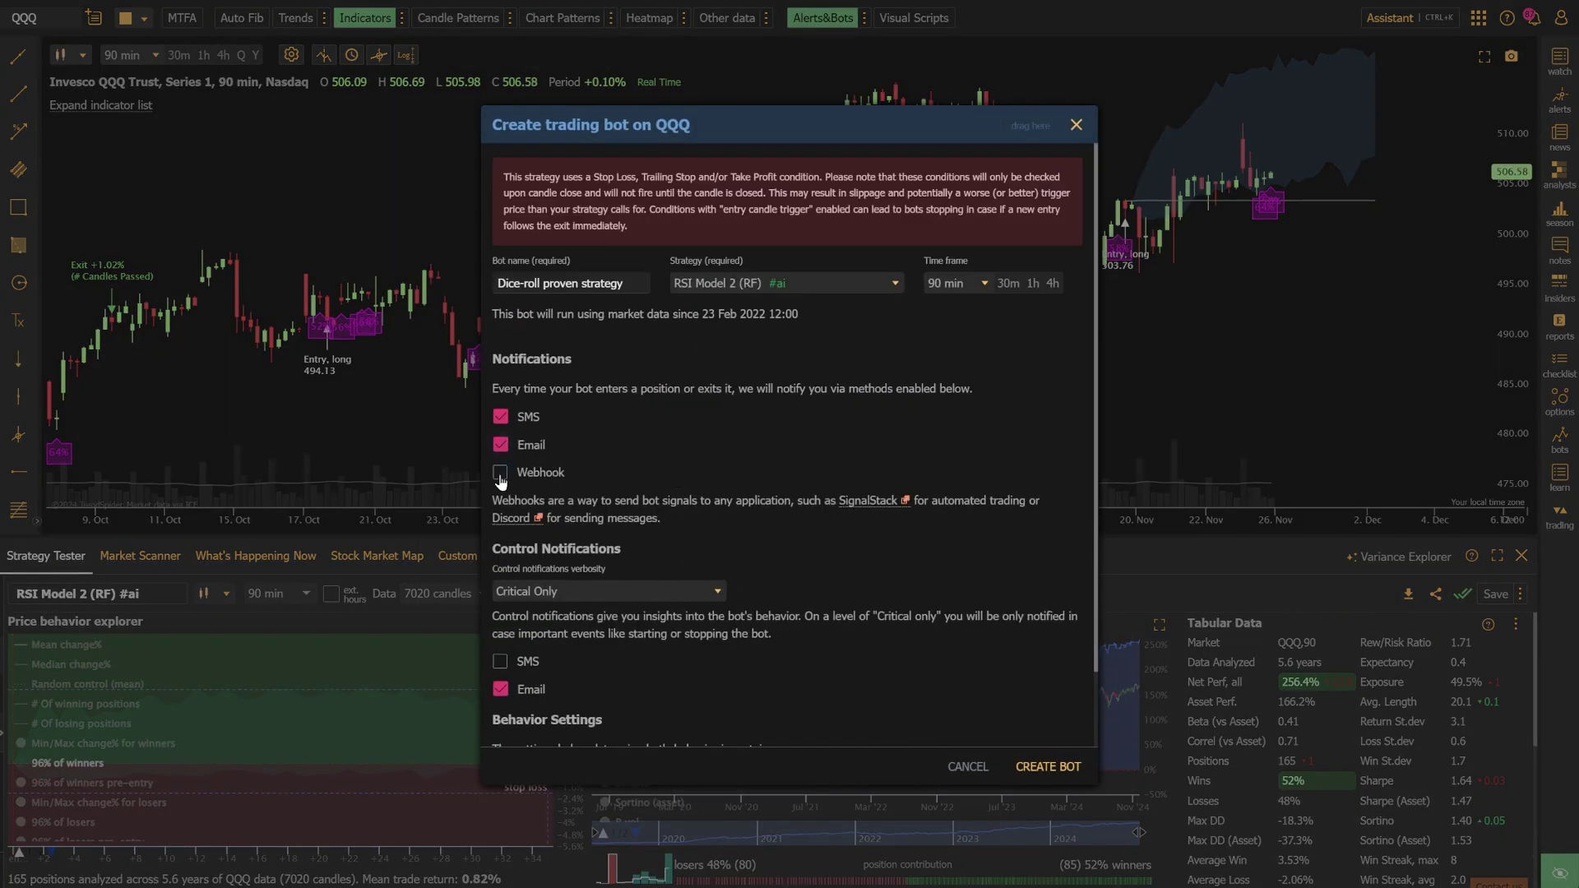
{"action": "left_click", "coordinate": [500, 473]}
{"action": "right_click", "coordinate": [572, 582]}
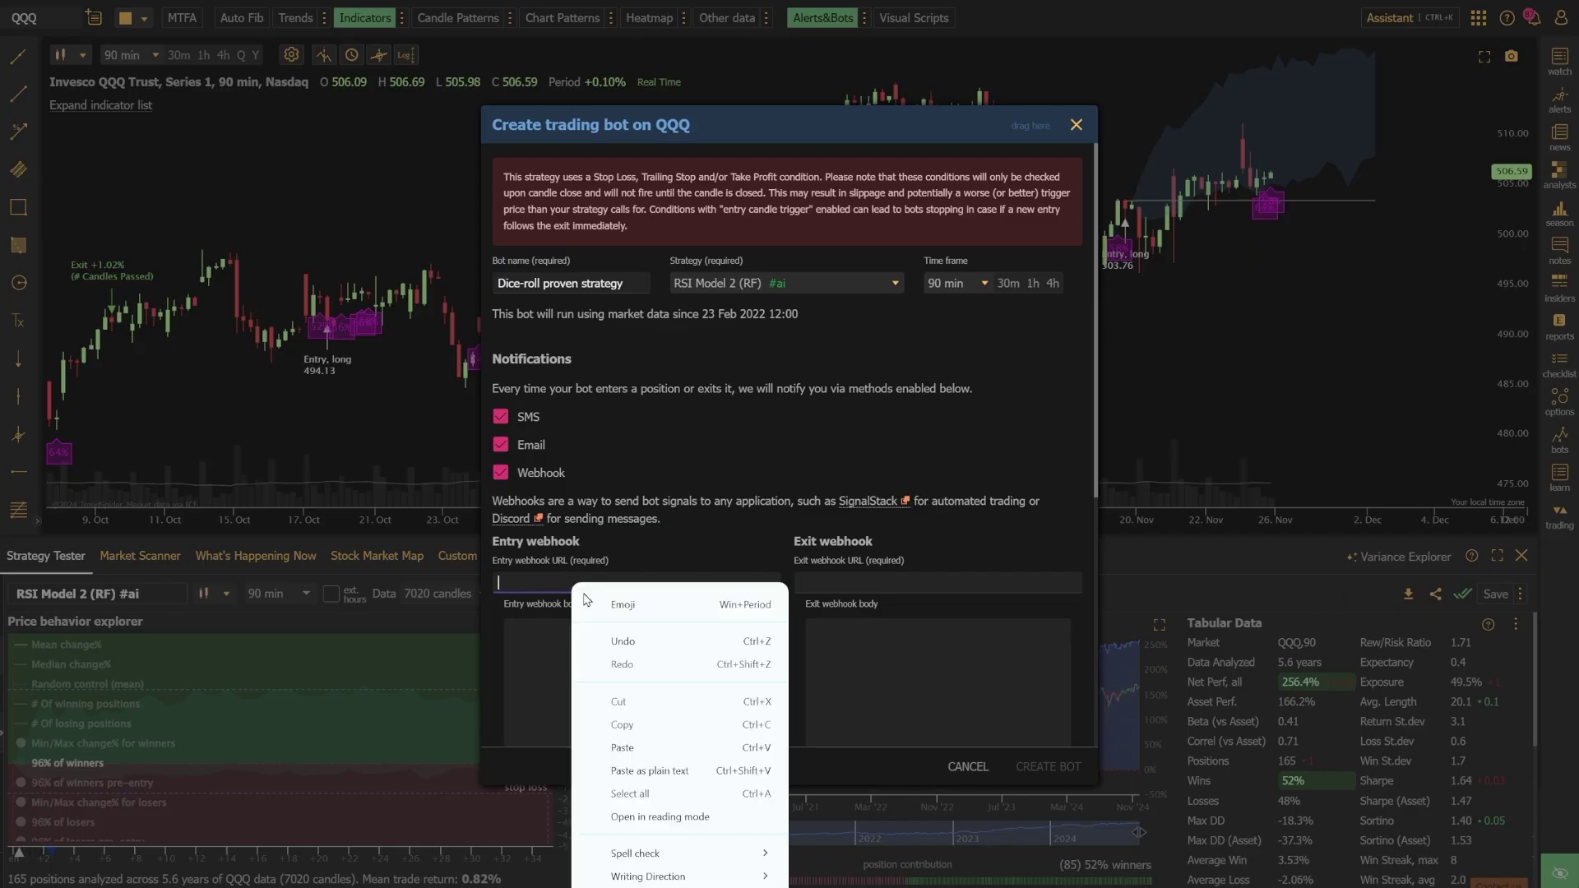
{"action": "left_click", "coordinate": [627, 748]}
{"action": "right_click", "coordinate": [879, 584]}
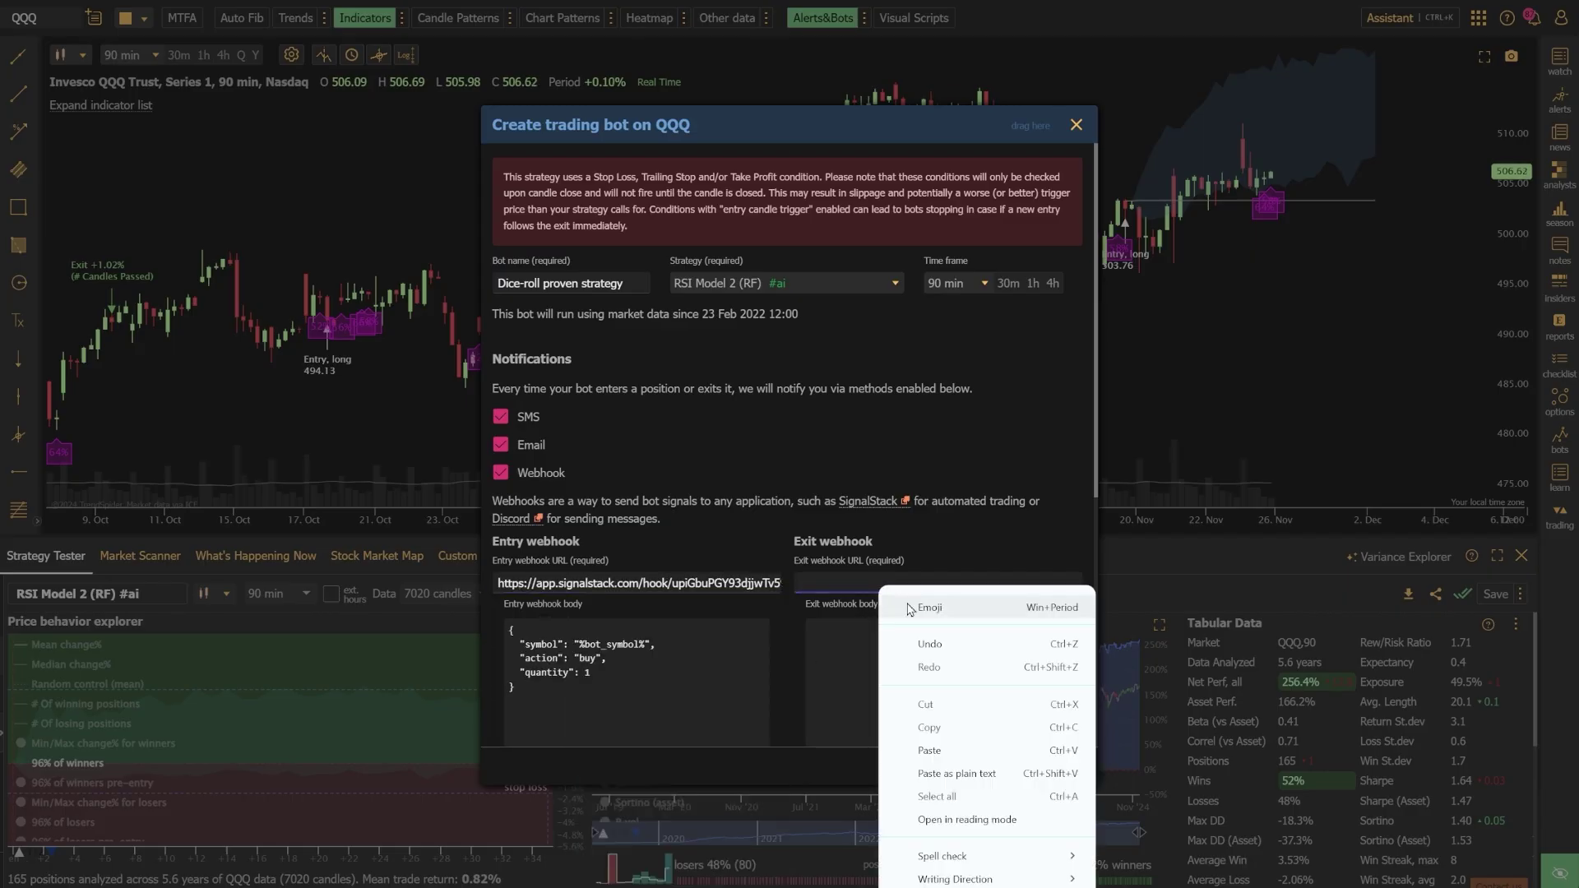
{"action": "left_click", "coordinate": [929, 750]}
Step: Set the entry and exit order quantities to 100 and create the bot
{"action": "scroll", "coordinate": [1094, 510], "scroll_direction": "down", "scroll_amount": 1}
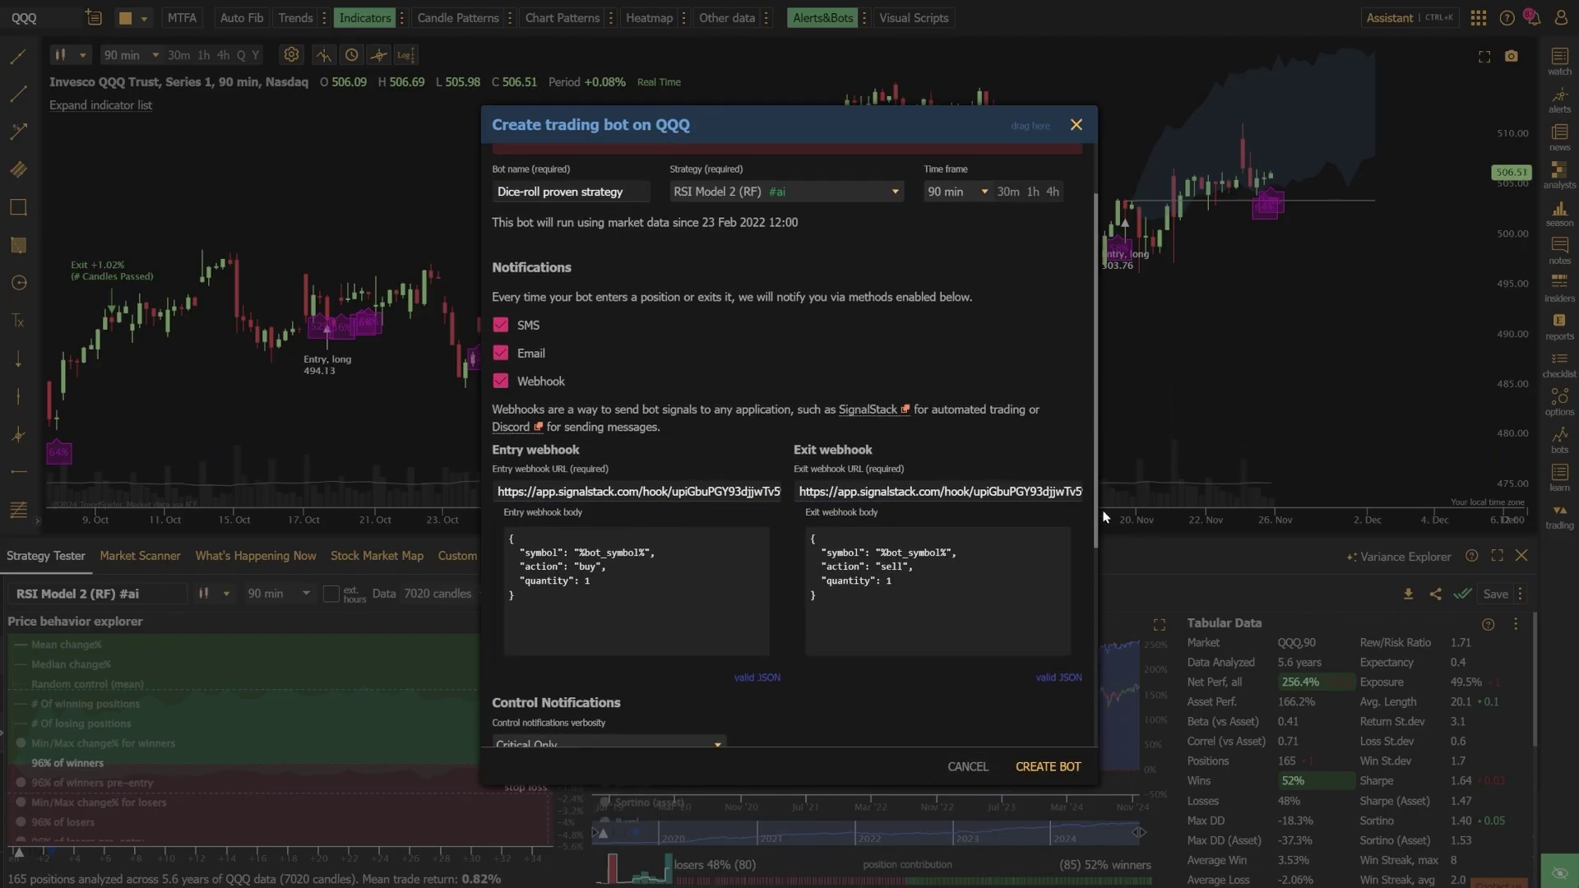
{"action": "scroll", "coordinate": [1105, 517], "scroll_direction": "down", "scroll_amount": 1}
{"action": "left_click", "coordinate": [656, 479]}
{"action": "type", "text": "0"}
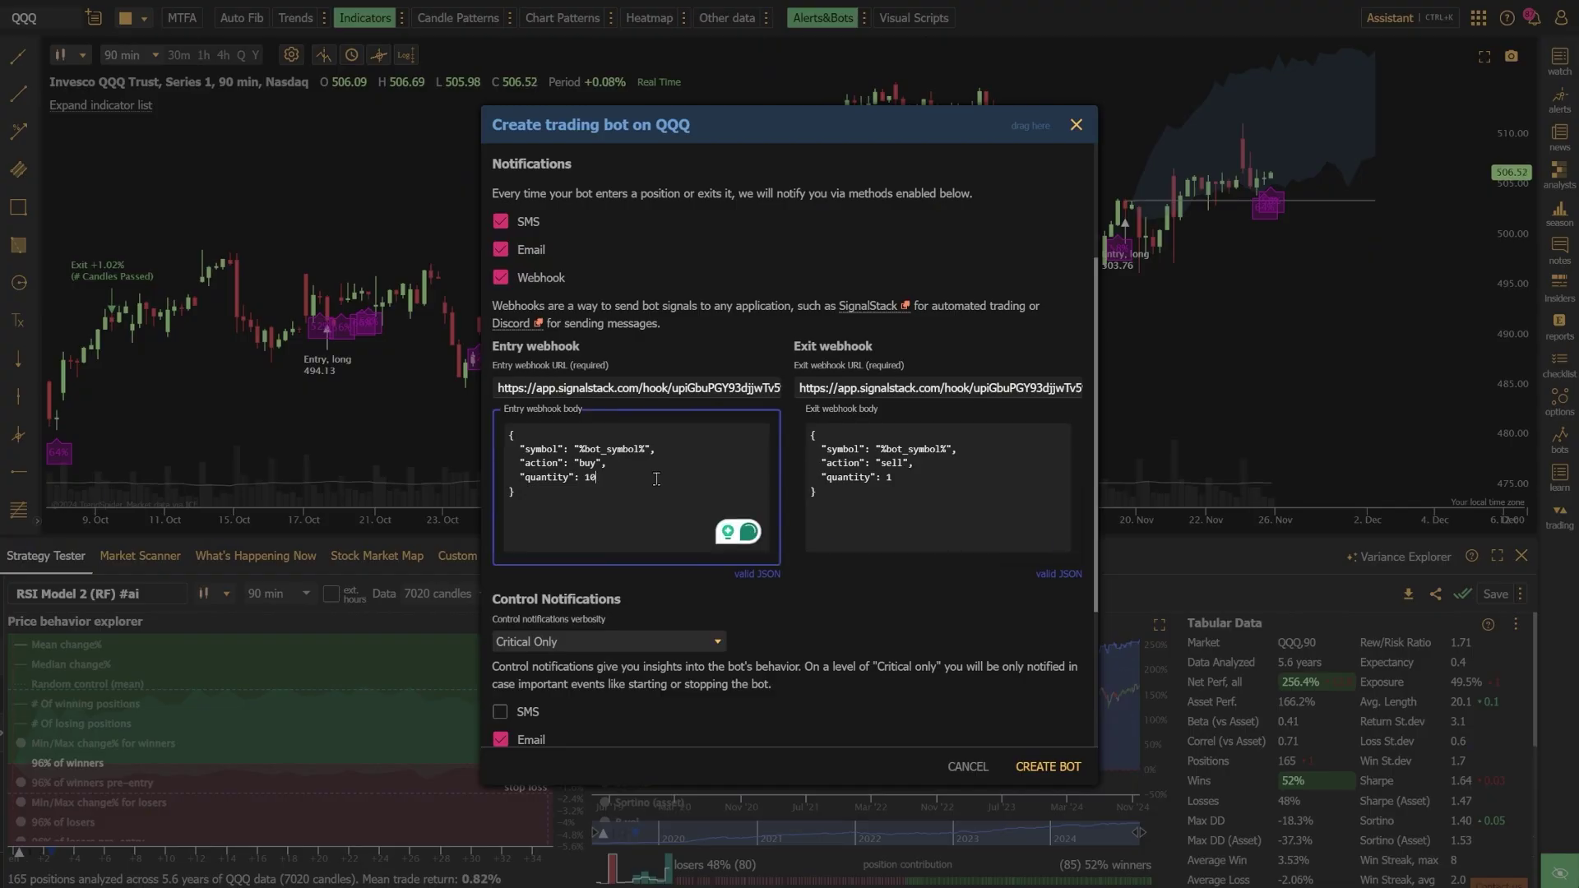
{"action": "type", "text": "0"}
{"action": "left_click", "coordinate": [922, 479]}
{"action": "type", "text": "00"}
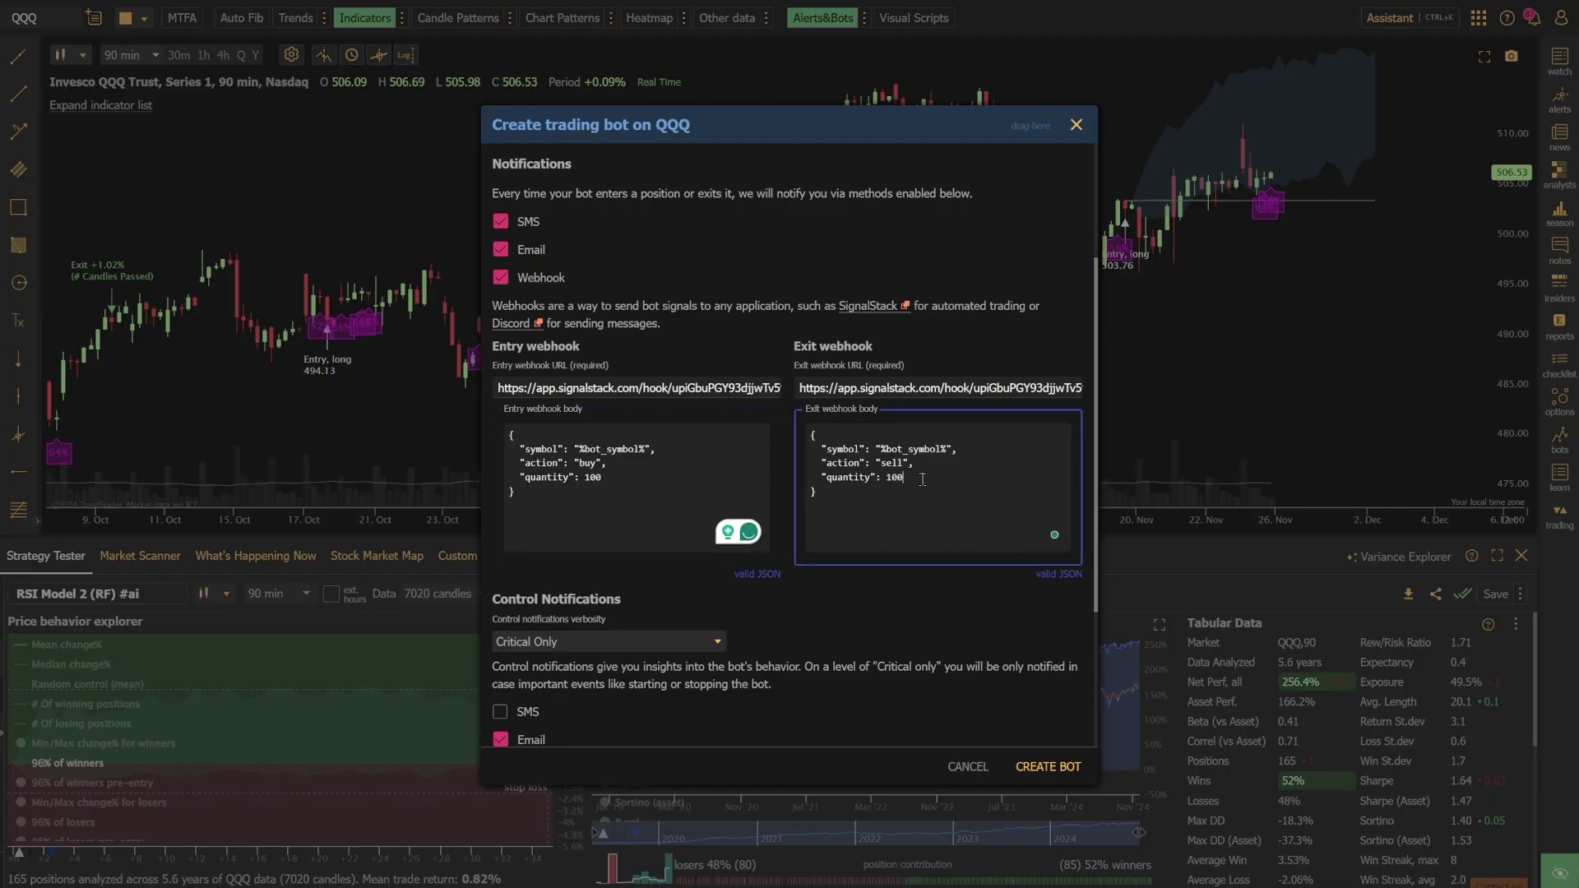
{"action": "left_click", "coordinate": [1047, 770]}
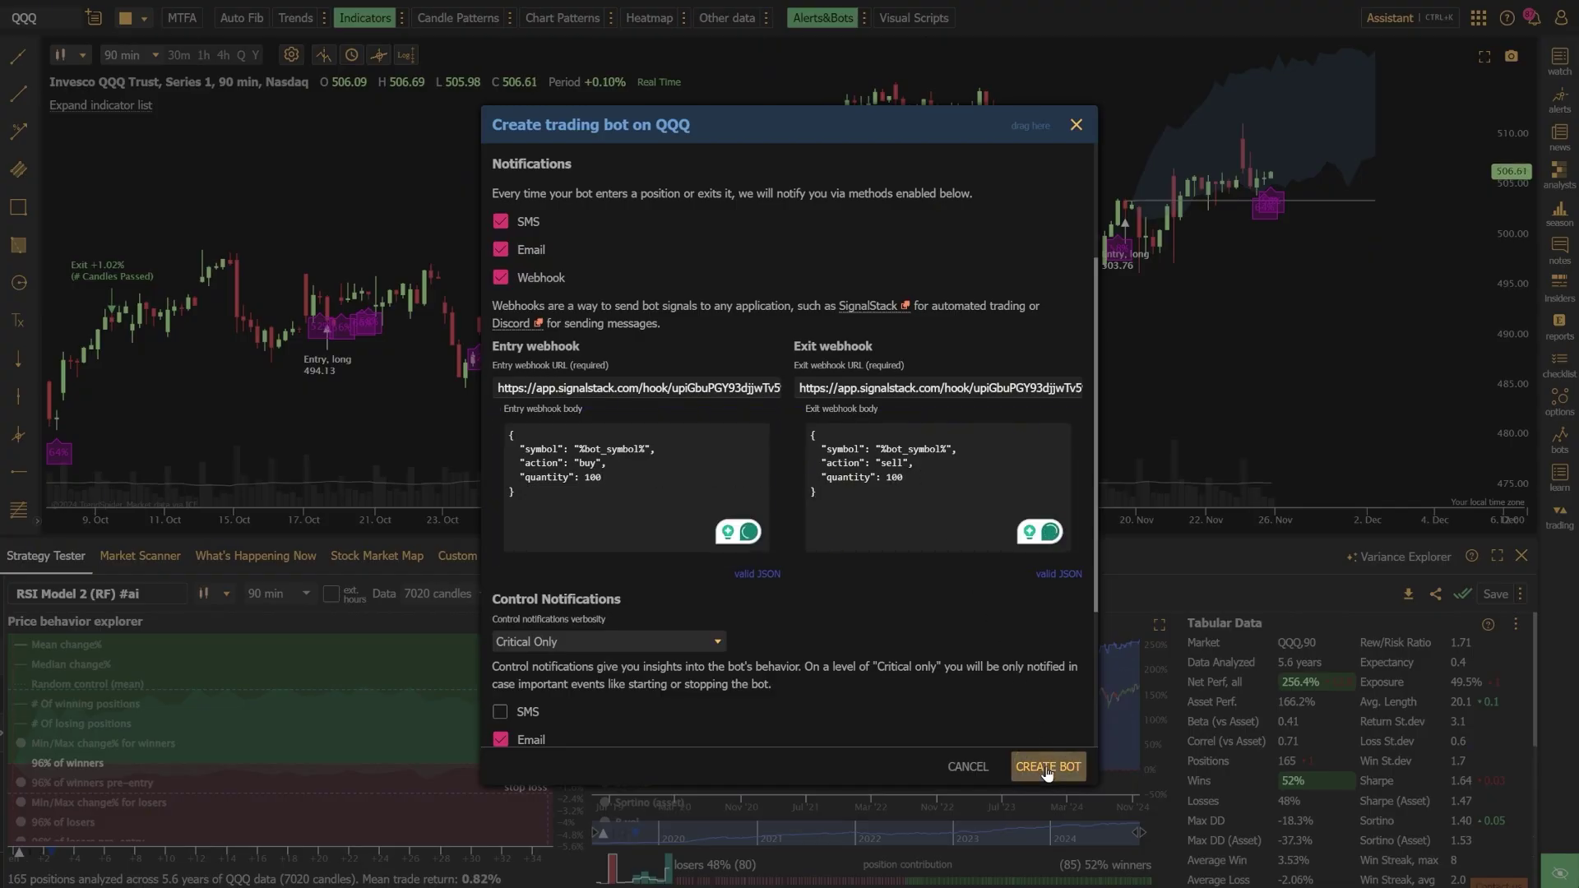